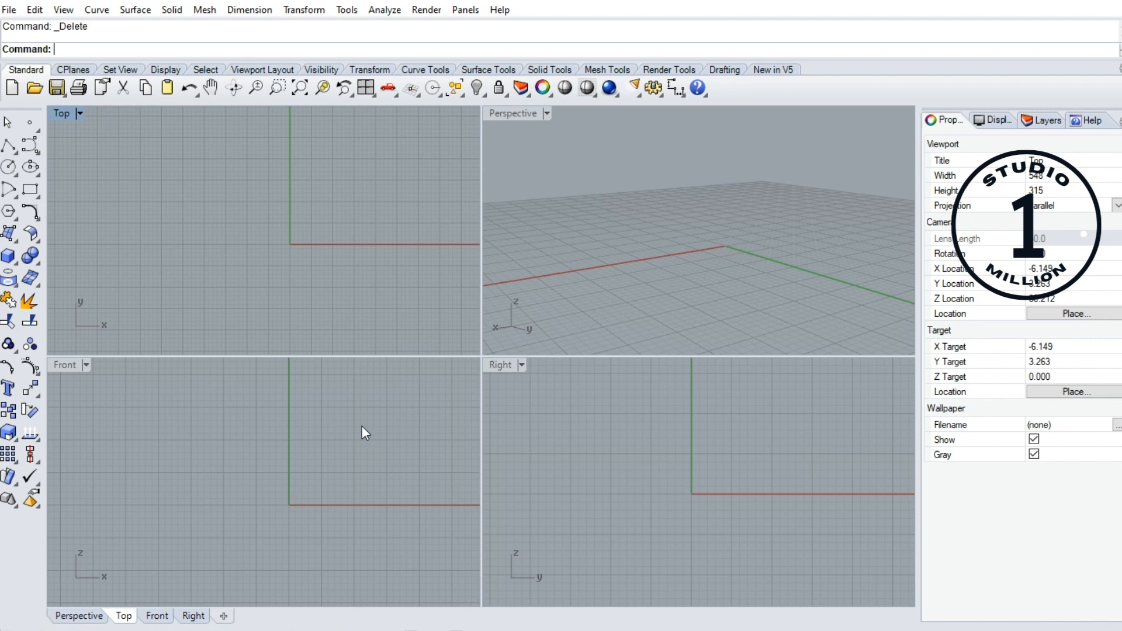
- Draw a circle of diameter 17 centred on the origin in the Front view
click(13, 166)
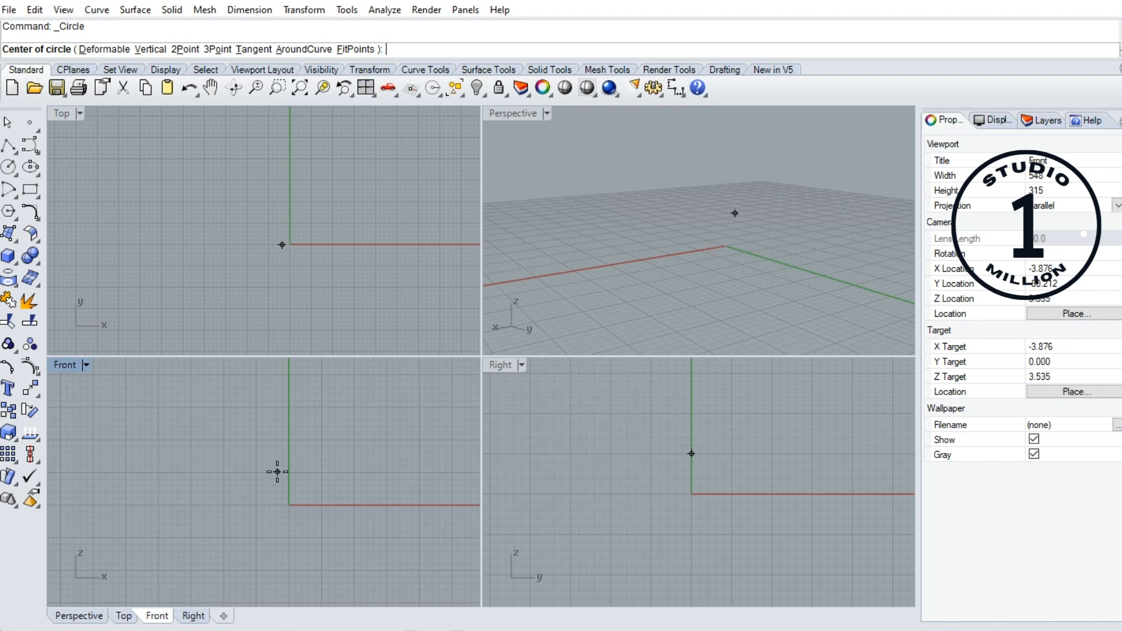
text(0)
key(Return)
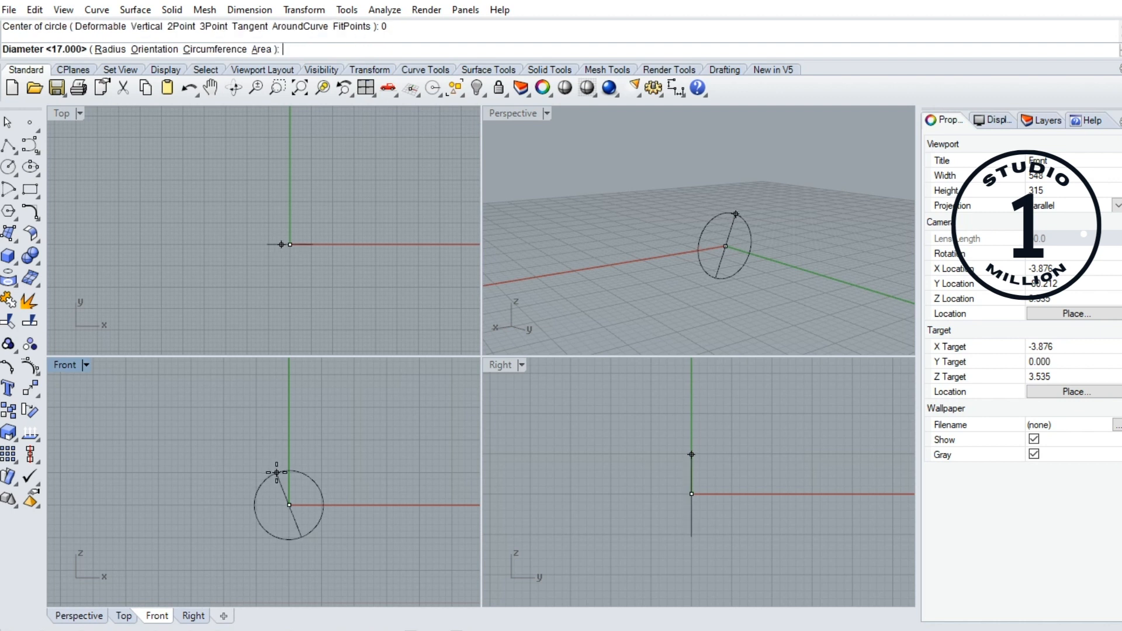
text(17)
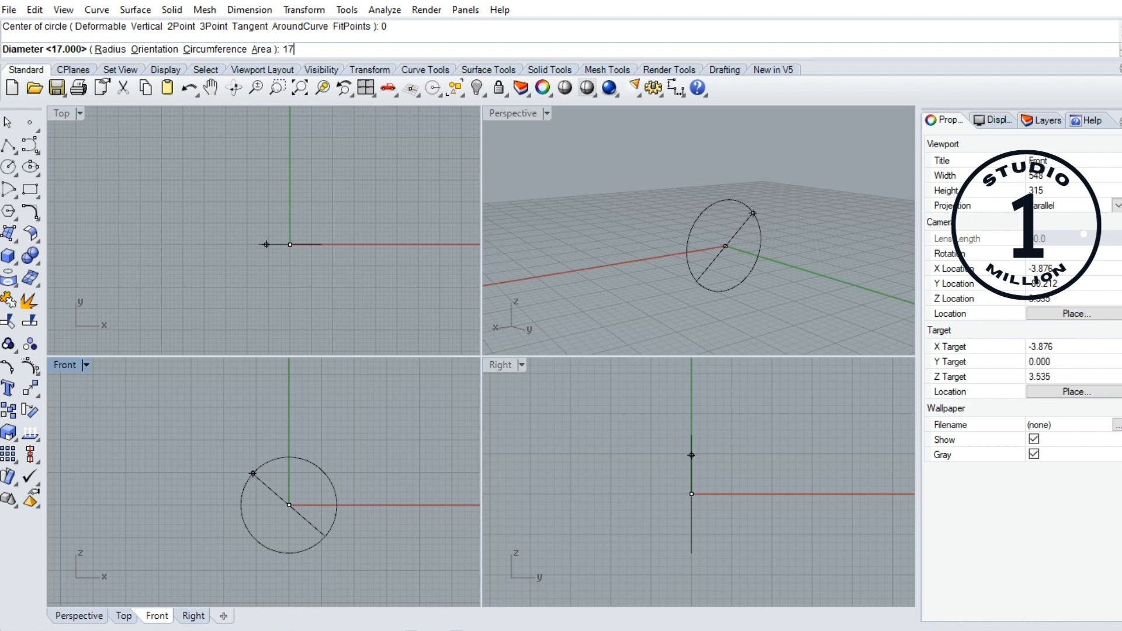
key(Return)
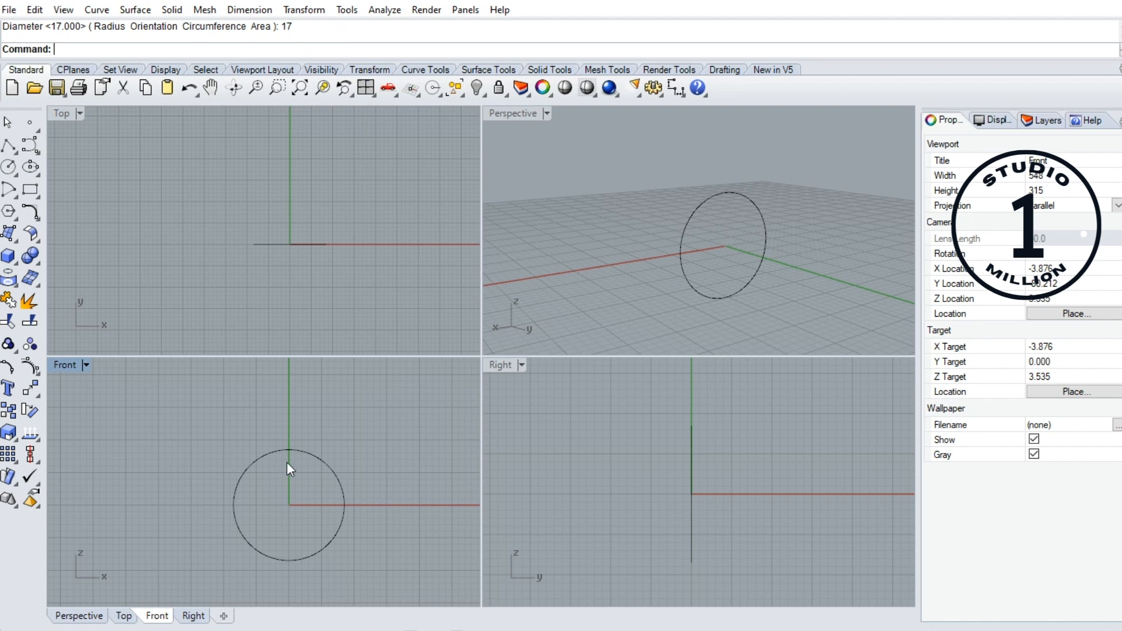
- Maximize the Front view and offset the circle outward by 0.5
double_click(58, 366)
scroll(585, 333, up, 2)
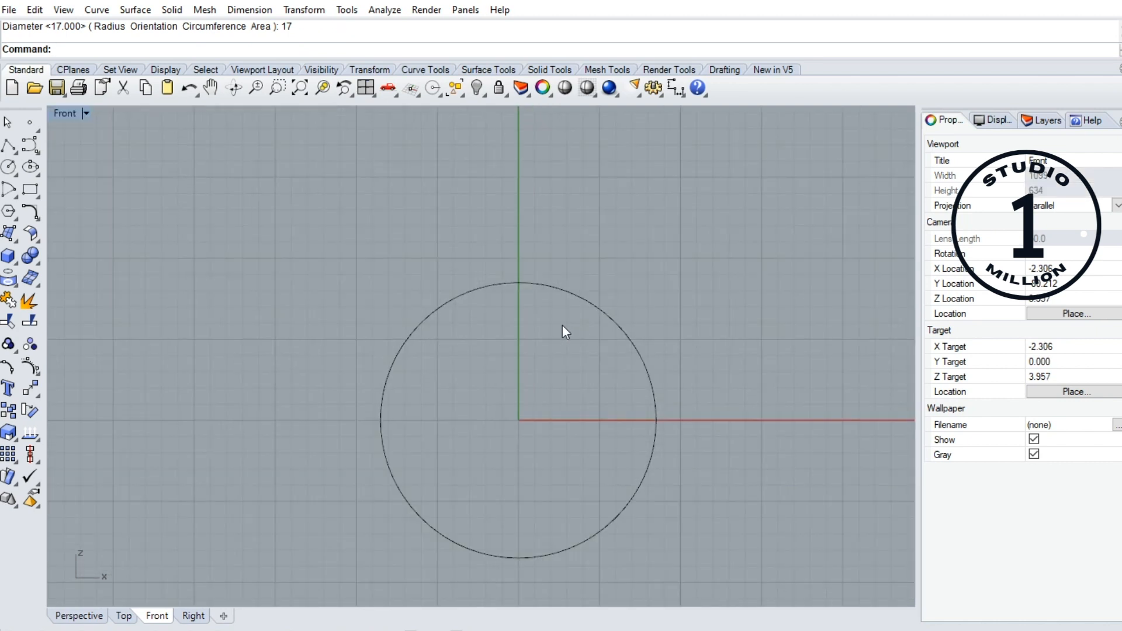
click(559, 291)
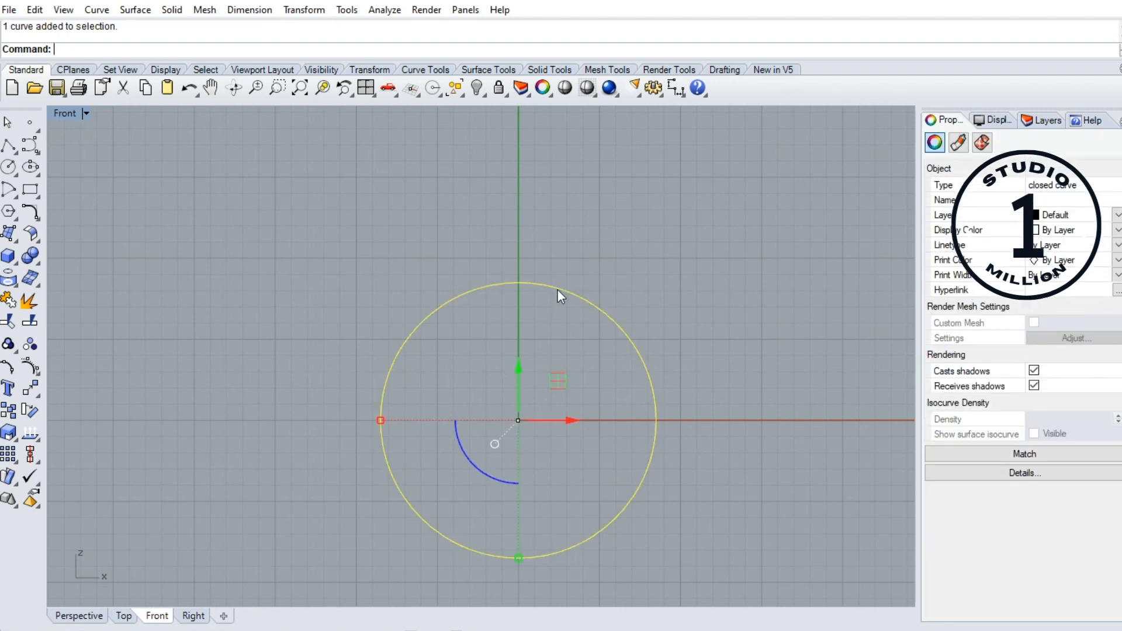
click(33, 217)
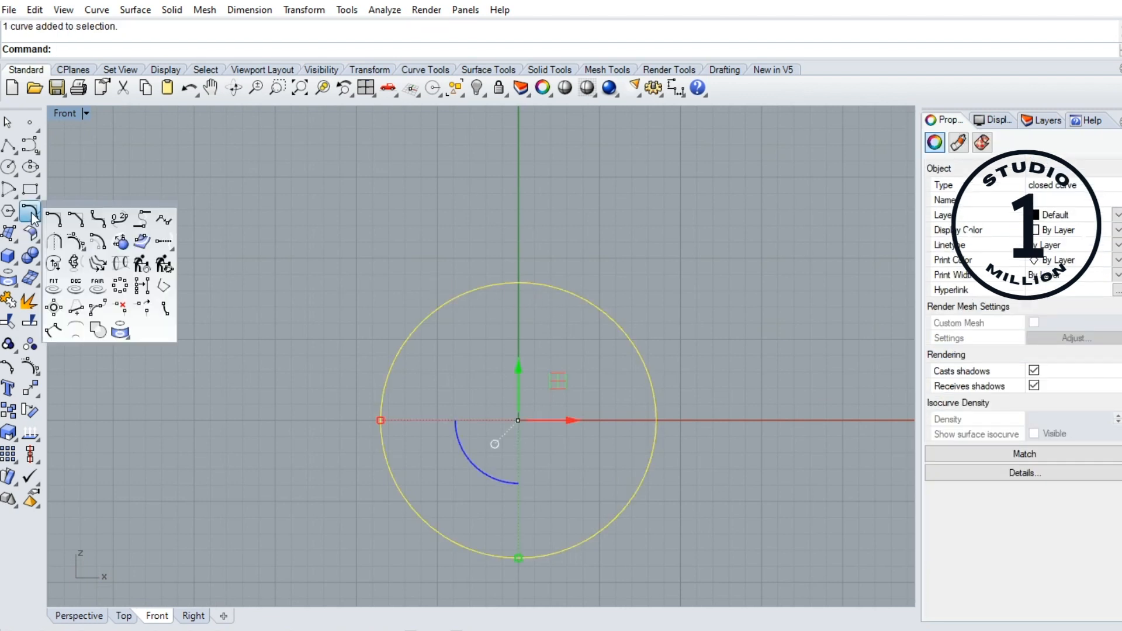
click(99, 241)
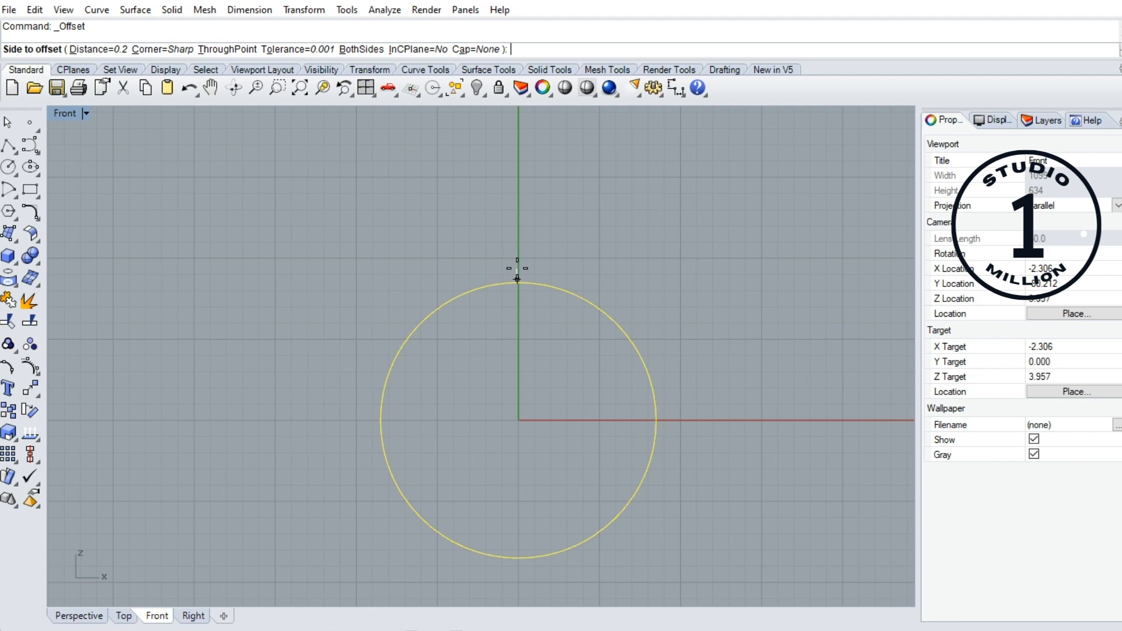
text(.5)
key(Return)
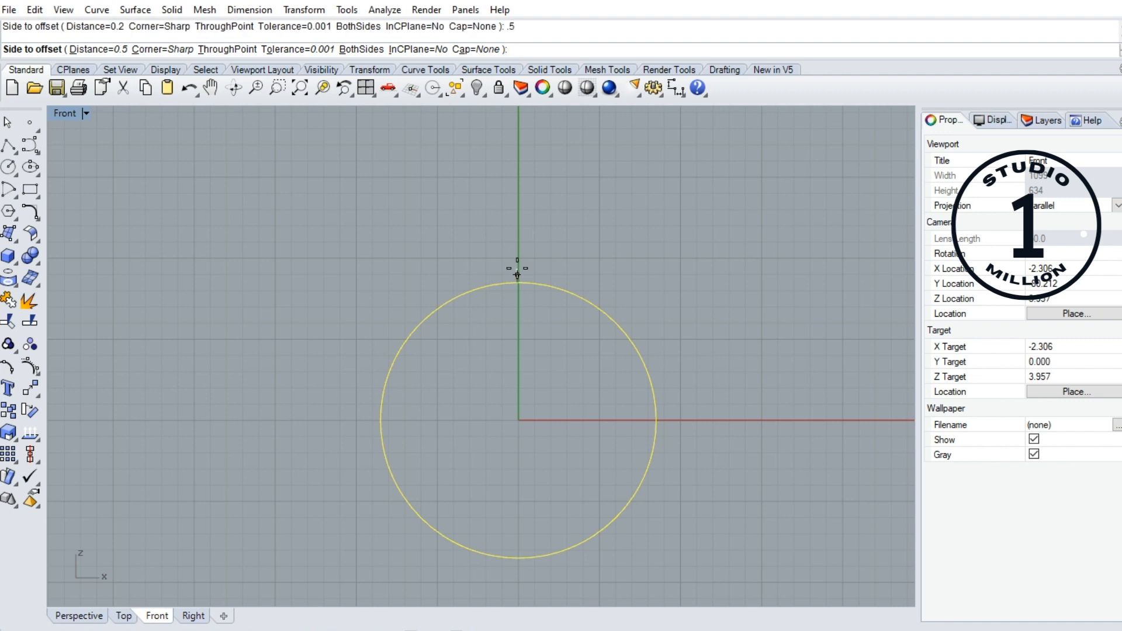
click(517, 274)
scroll(535, 277, up, 2)
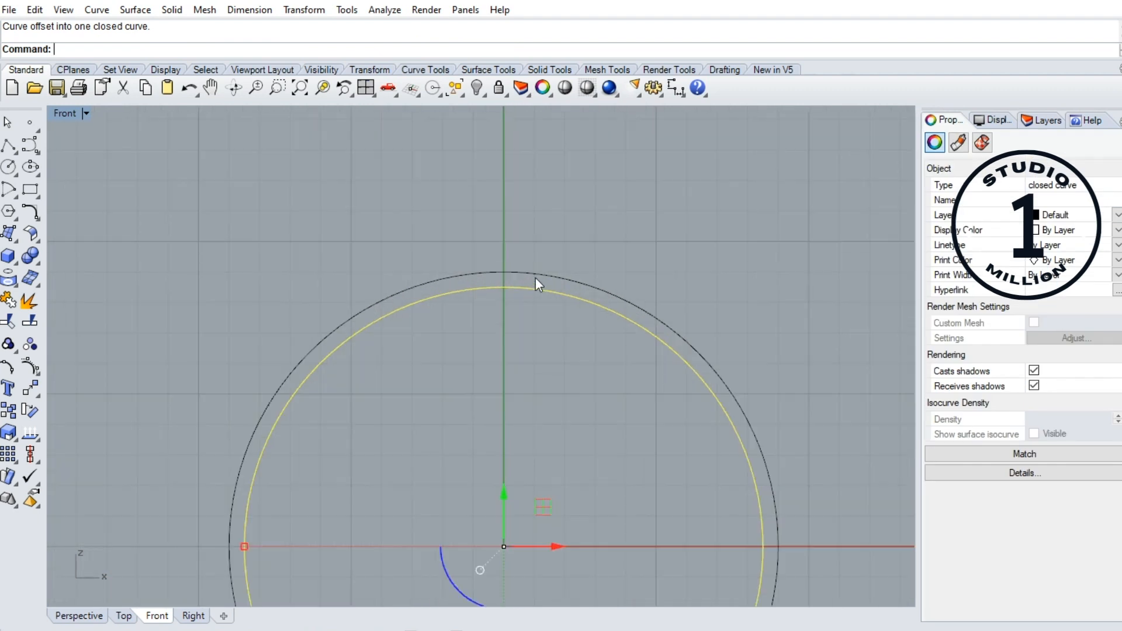
- Start the Divide command on the outer circle and move its seam point to the circle's top on the vertical axis
scroll(536, 278, down, 3)
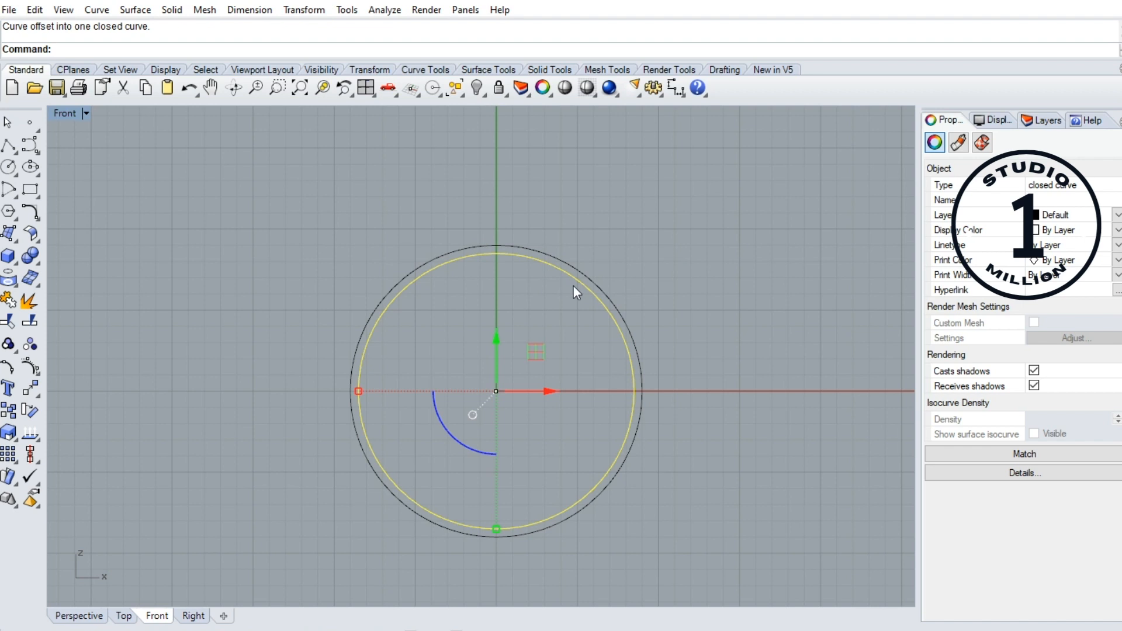
click(499, 244)
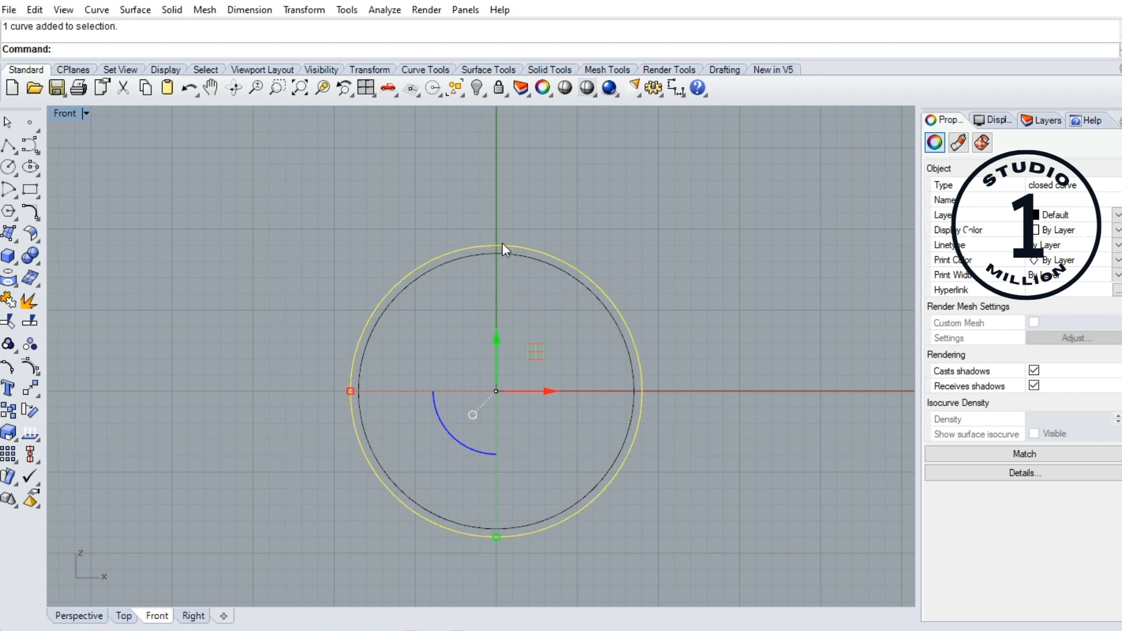
scroll(546, 254, up, 1)
scroll(546, 254, up, 1)
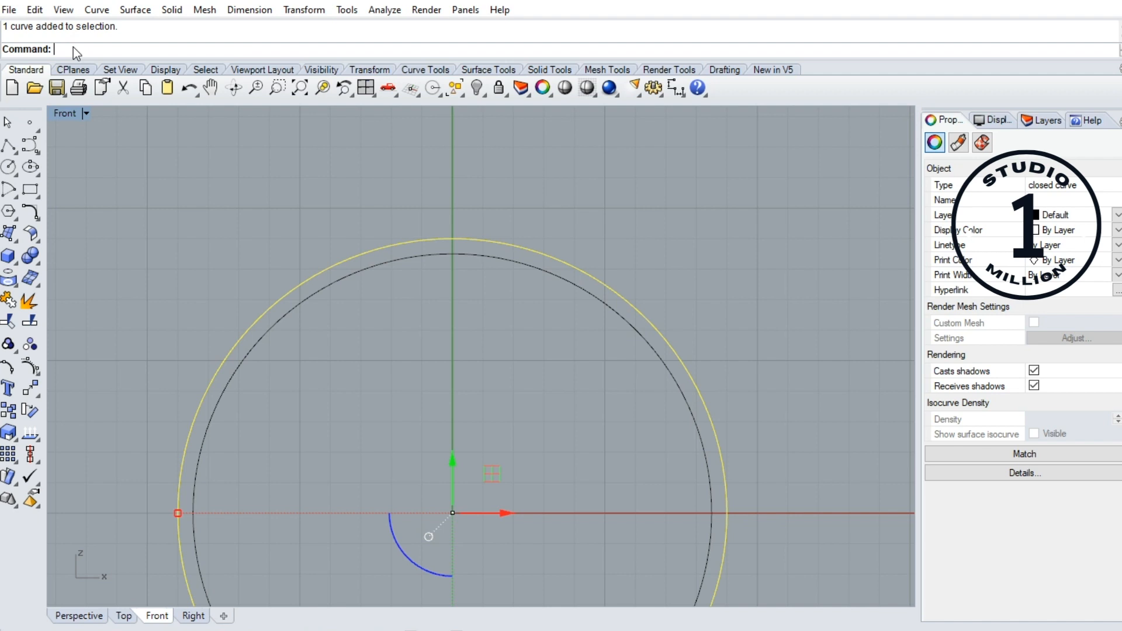
text(ivide)
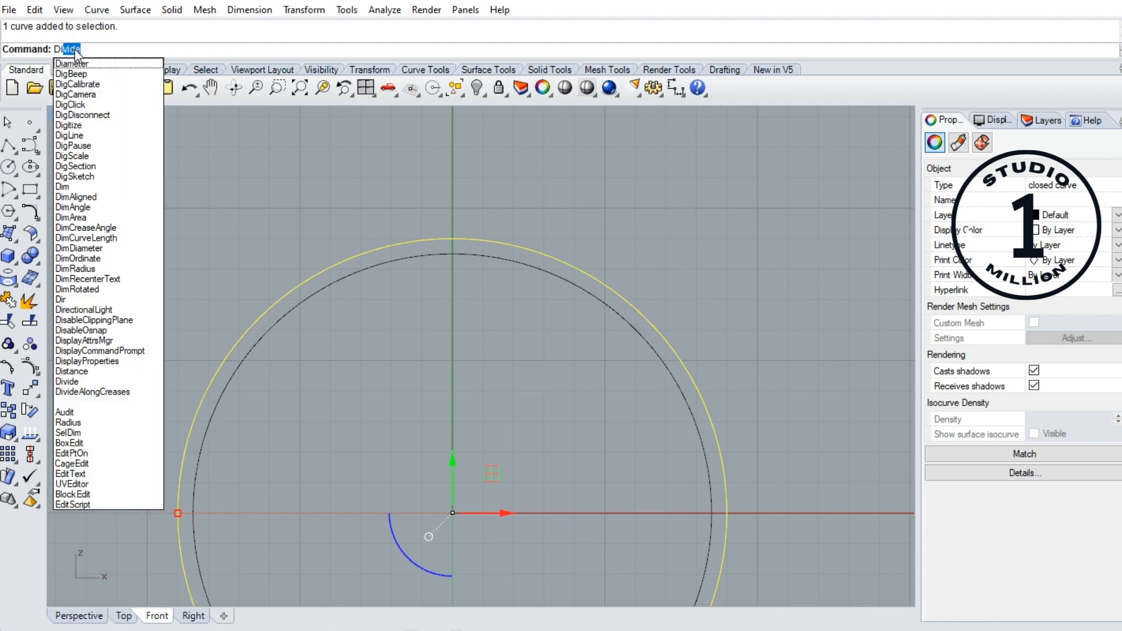
key(Return)
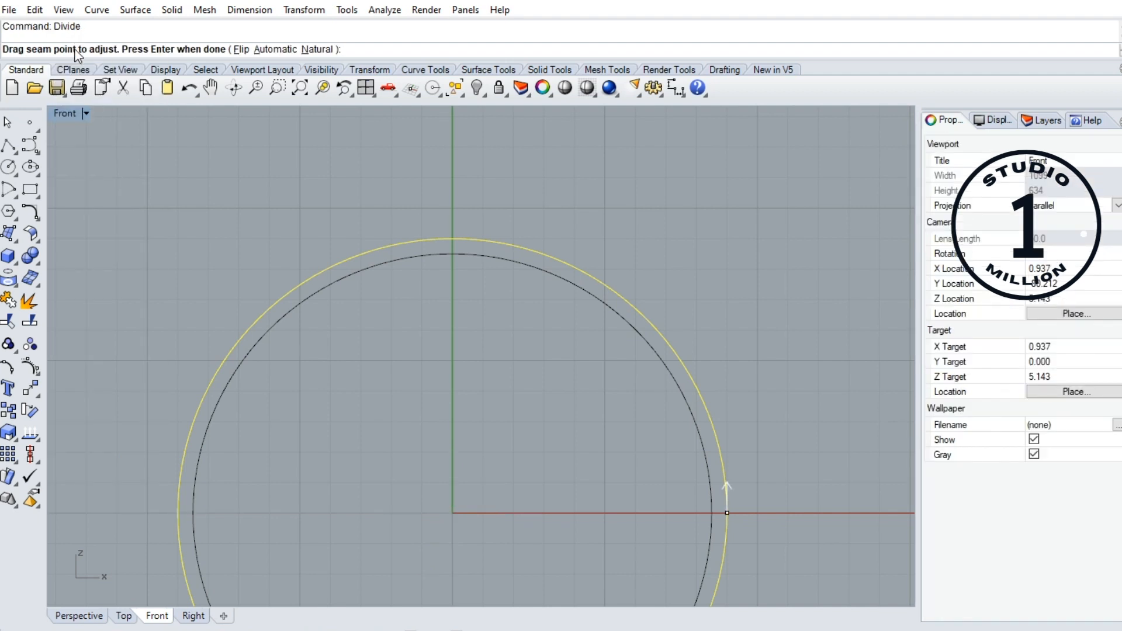
click(728, 513)
drag(728, 495, 448, 247)
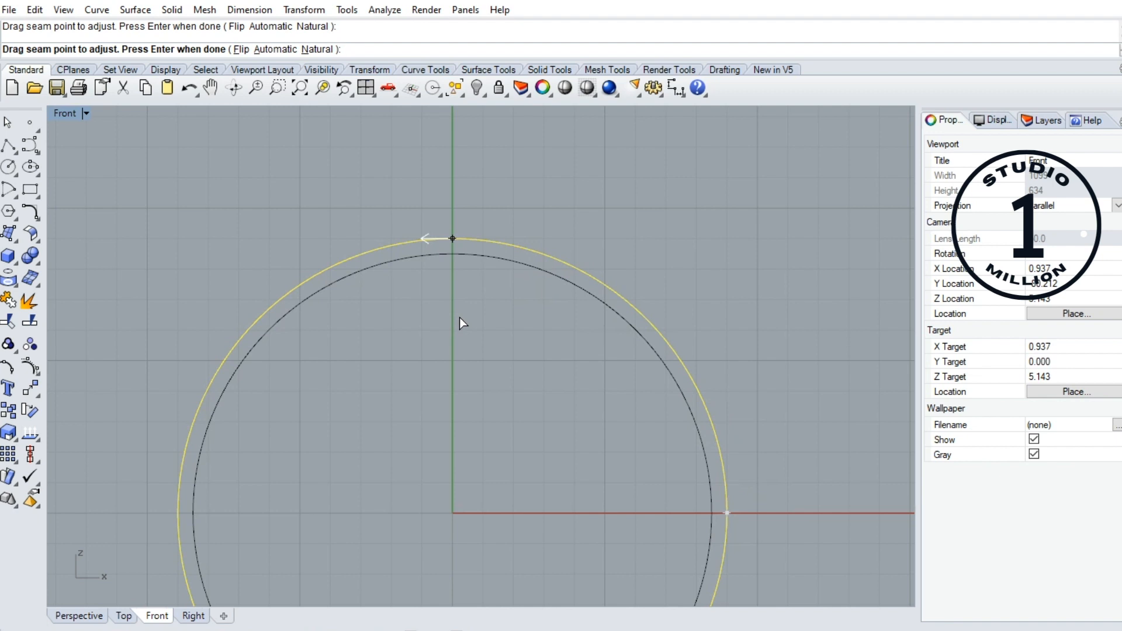
key(Return)
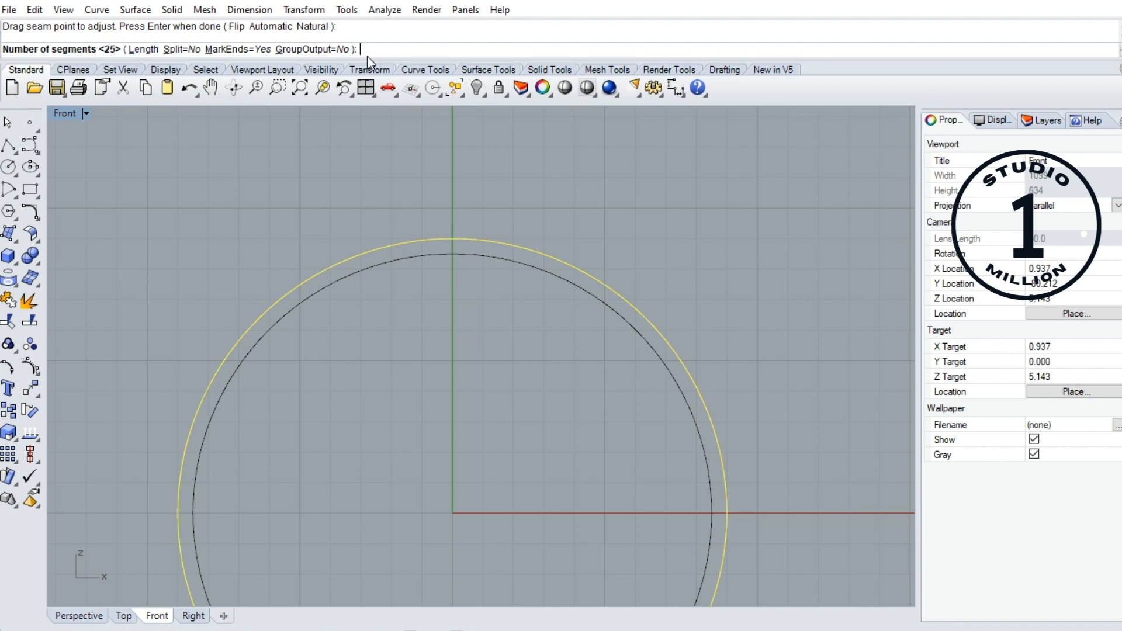
- Divide the outer circle into 25 segments marked with points and clear the selection
text(25)
key(Return)
scroll(386, 152, down, 4)
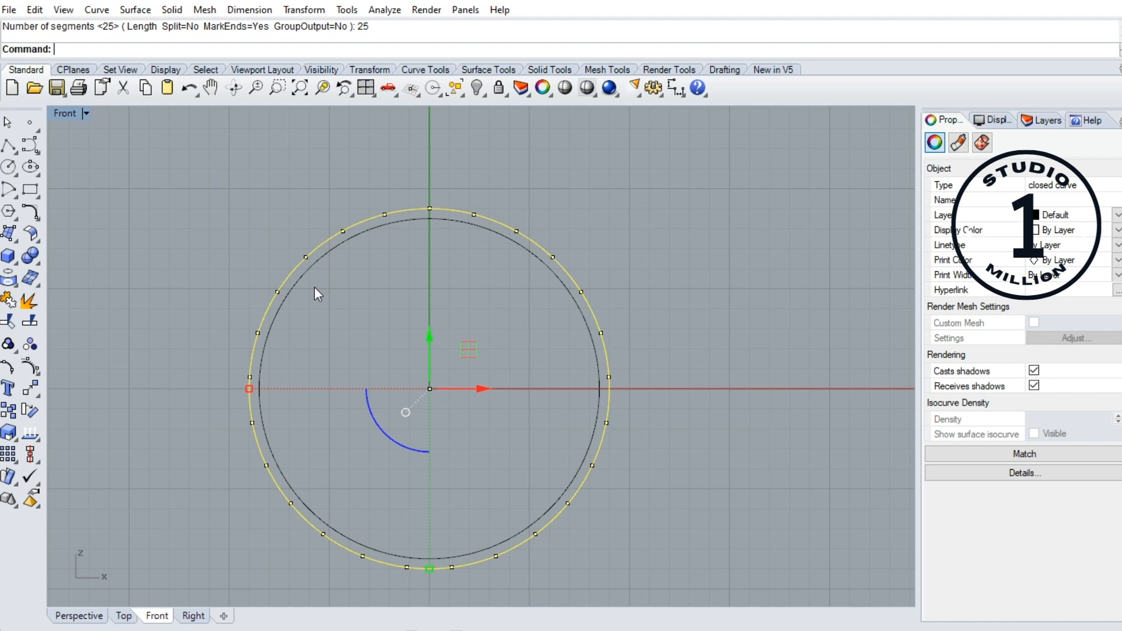
scroll(457, 195, up, 2)
scroll(457, 194, up, 2)
click(528, 276)
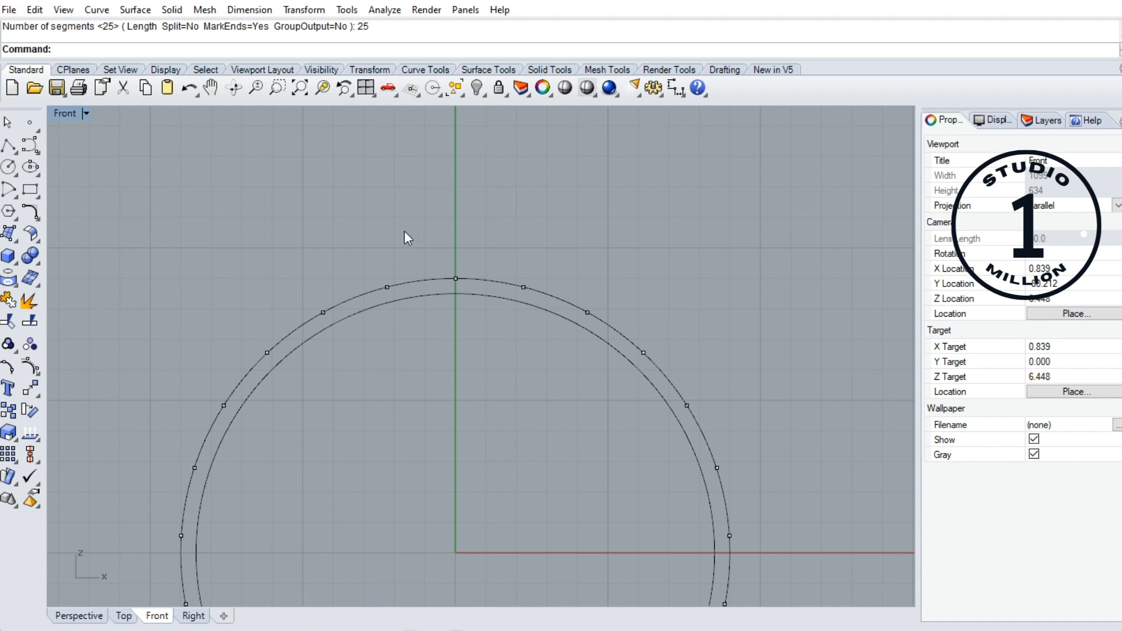
- Draw a start-end-point arc bulging outward between the outer circle's top division point and its neighbour on the right
click(5, 193)
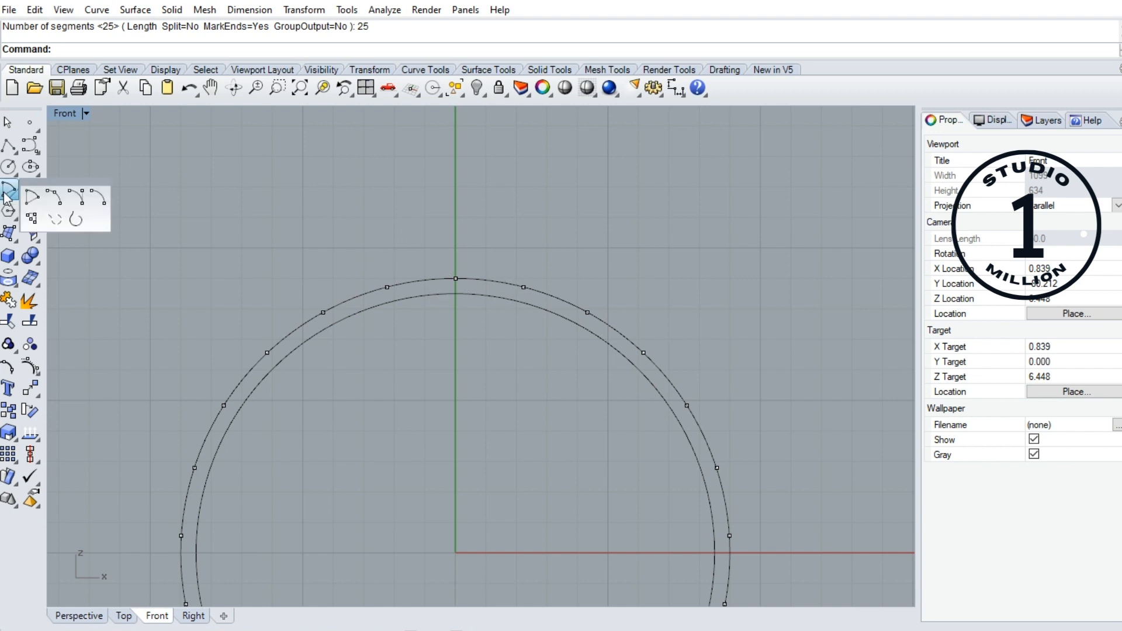
click(53, 197)
scroll(456, 280, up, 2)
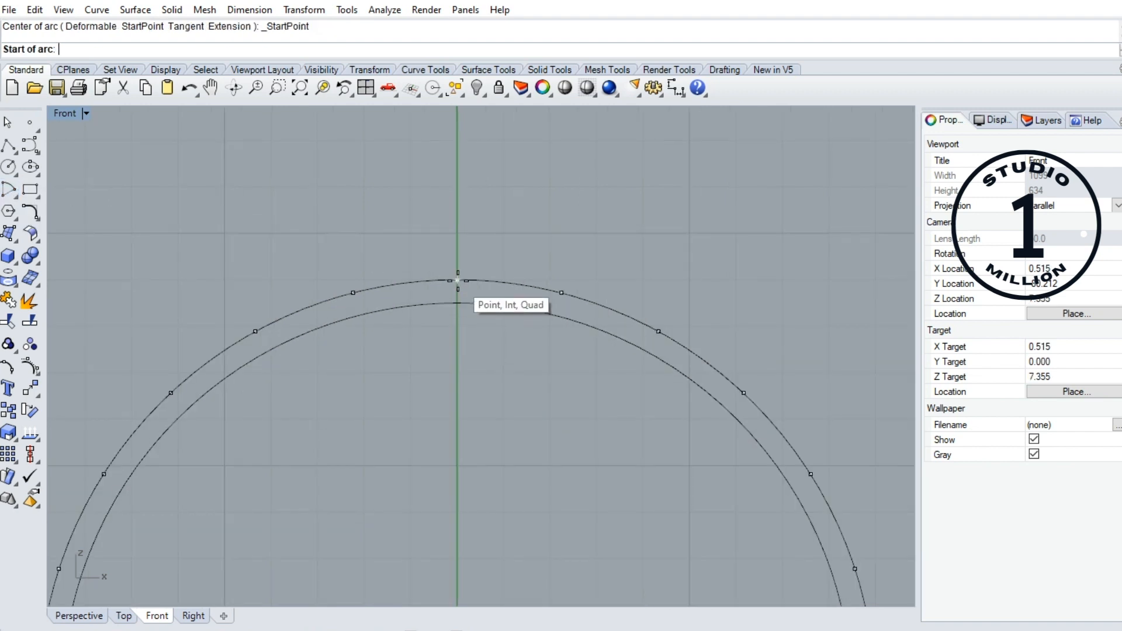
click(562, 292)
click(457, 279)
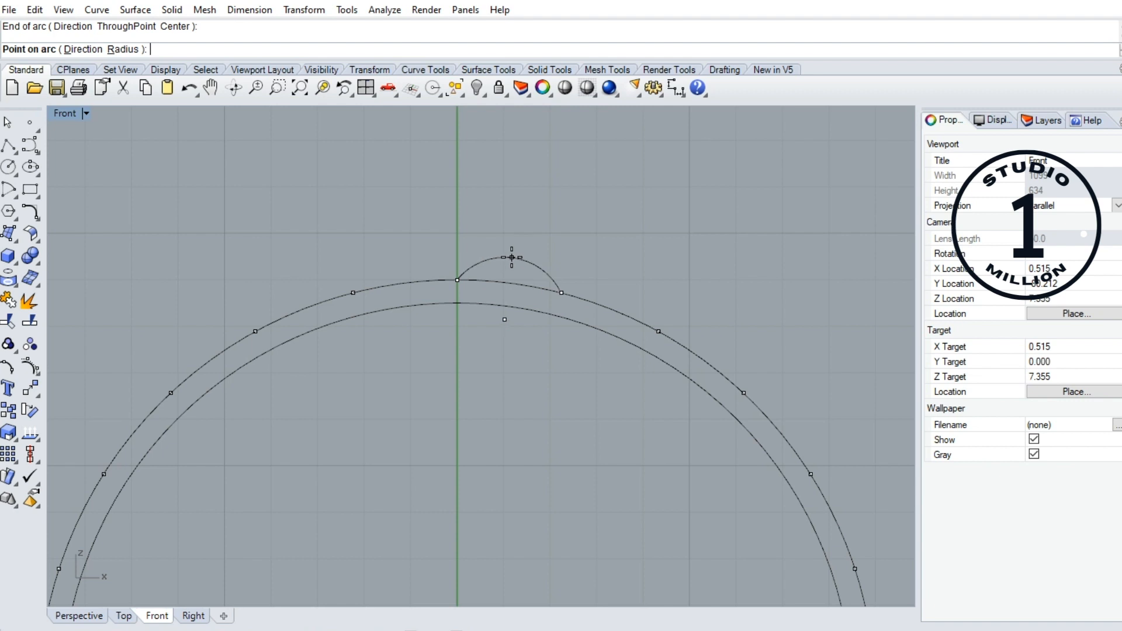
click(511, 258)
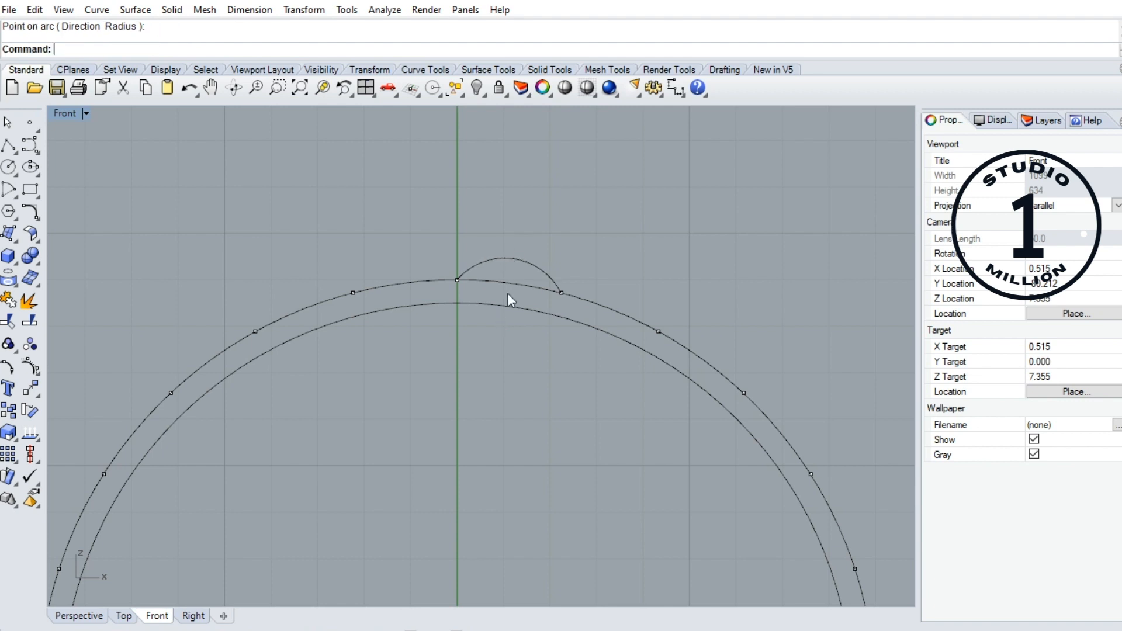
- Hide the outer circle, keeping the division points, the arc and the inner circle displayed
scroll(464, 231, down, 4)
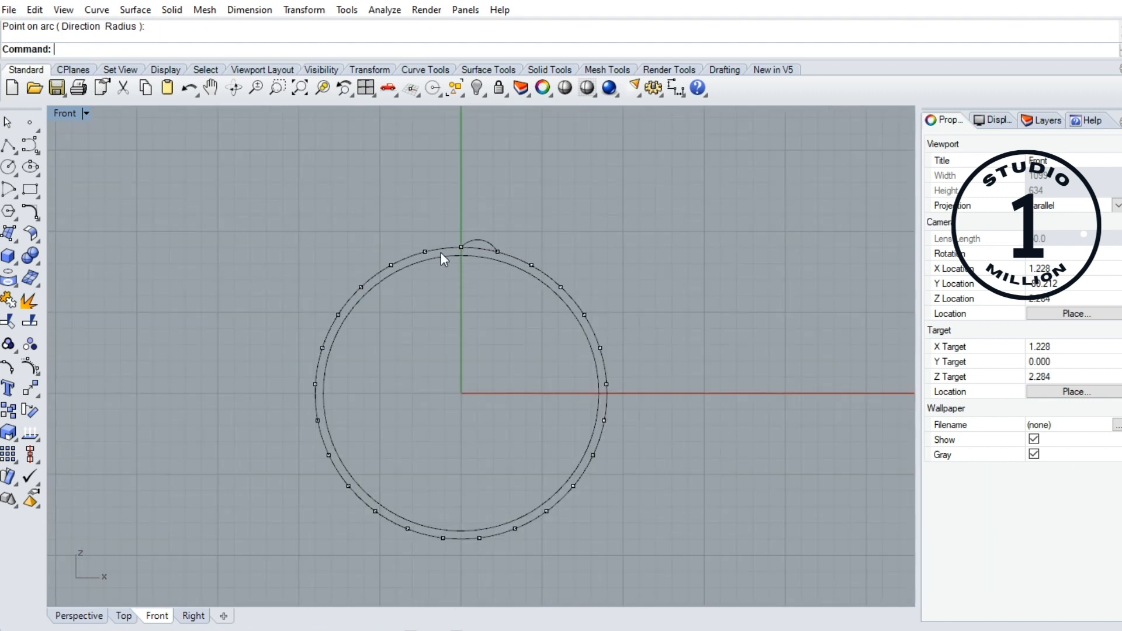
scroll(439, 250, up, 5)
scroll(440, 250, down, 5)
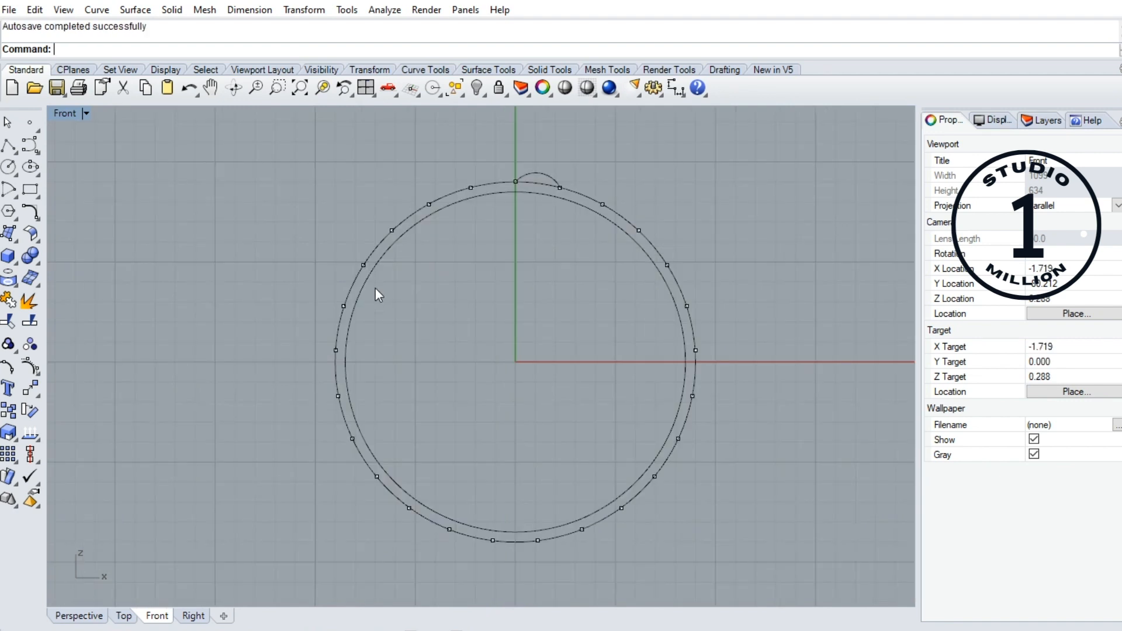
click(492, 182)
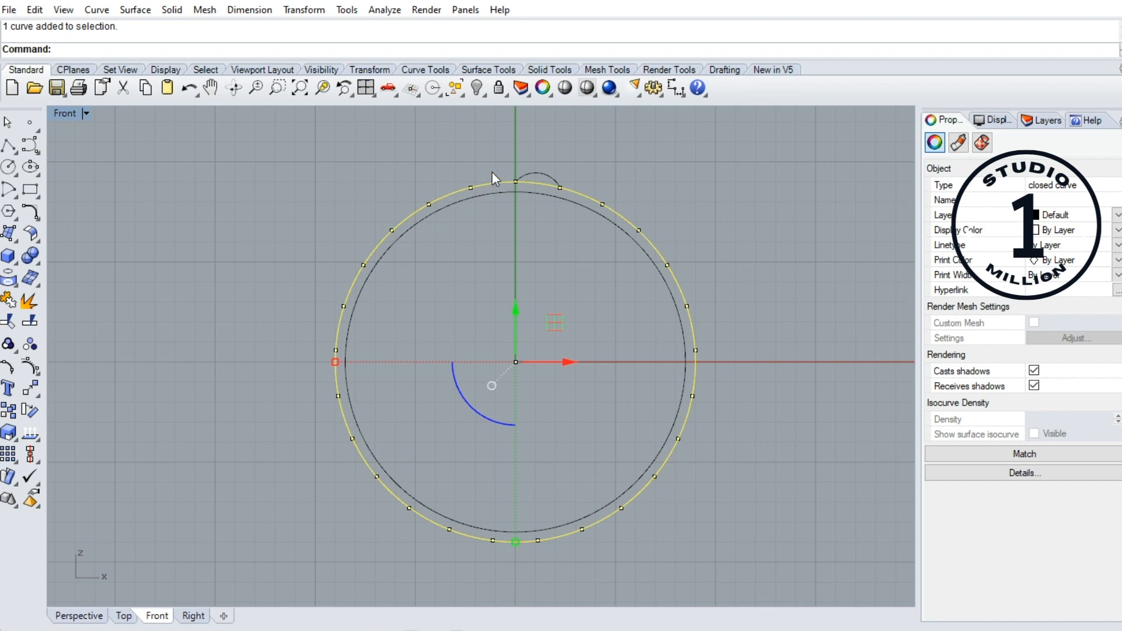
click(477, 88)
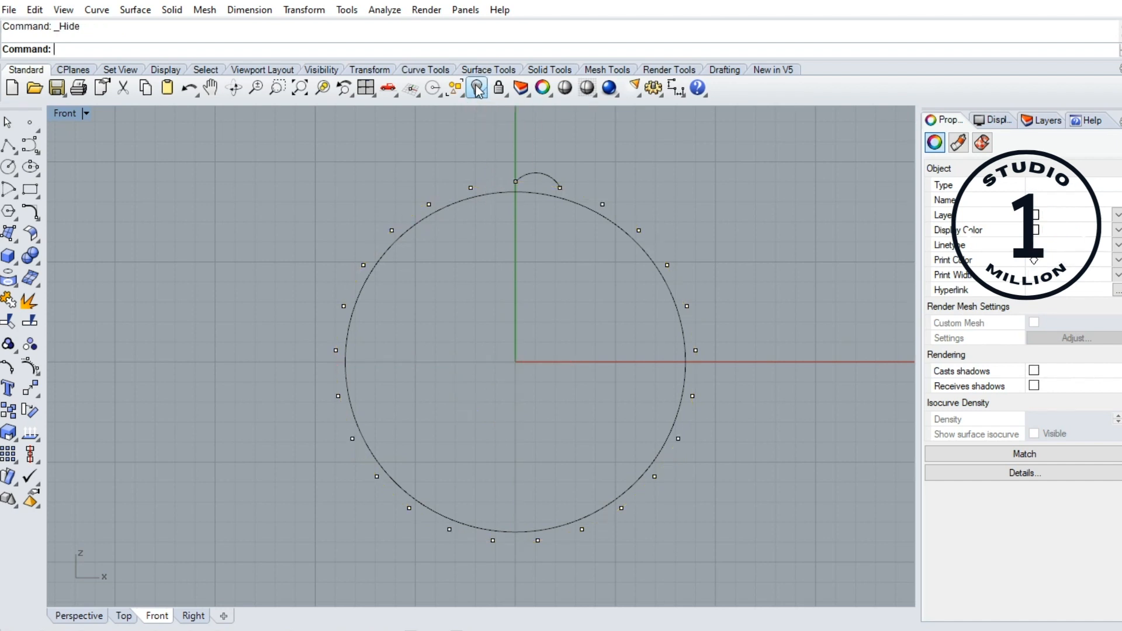
- Polar-array the small arc around the origin with 25 items over 360 degrees, and clear the selection
click(548, 175)
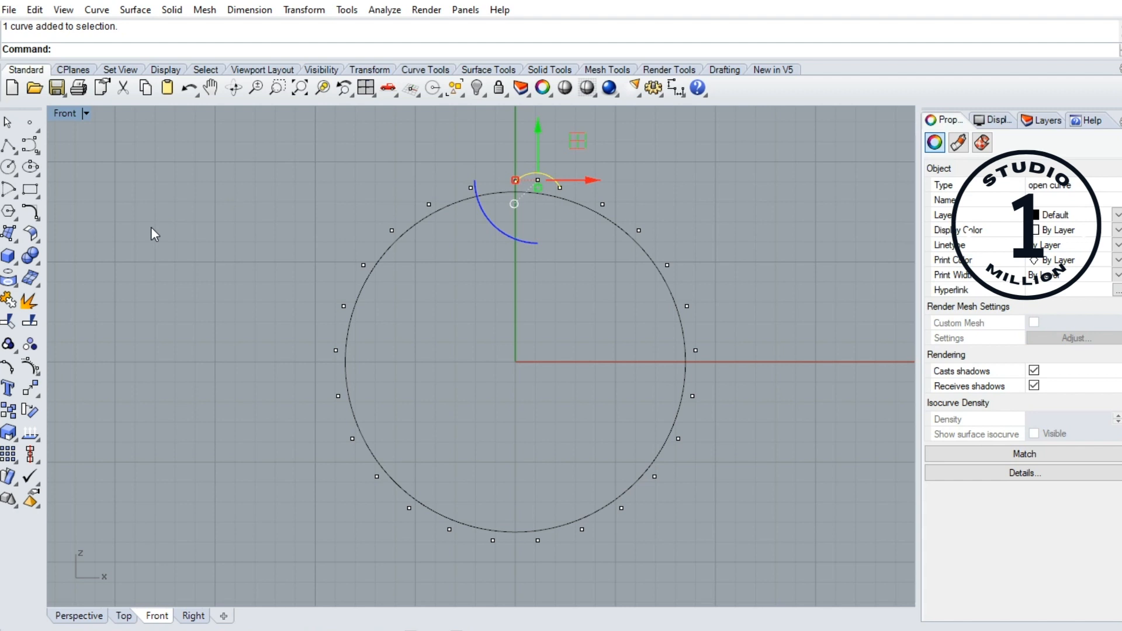
click(9, 461)
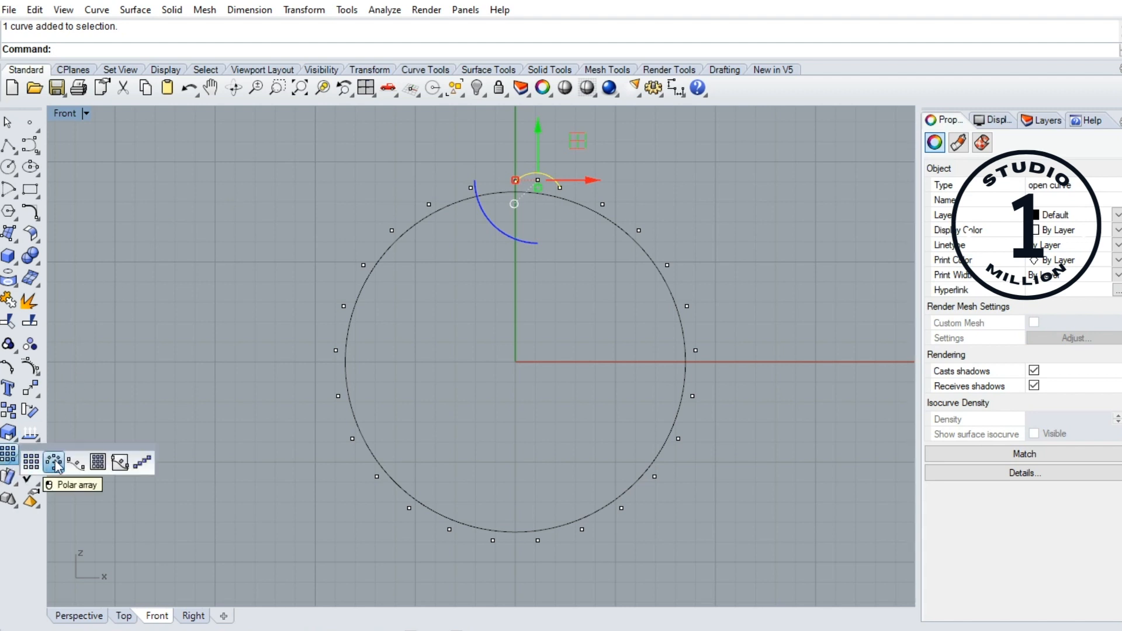
click(54, 462)
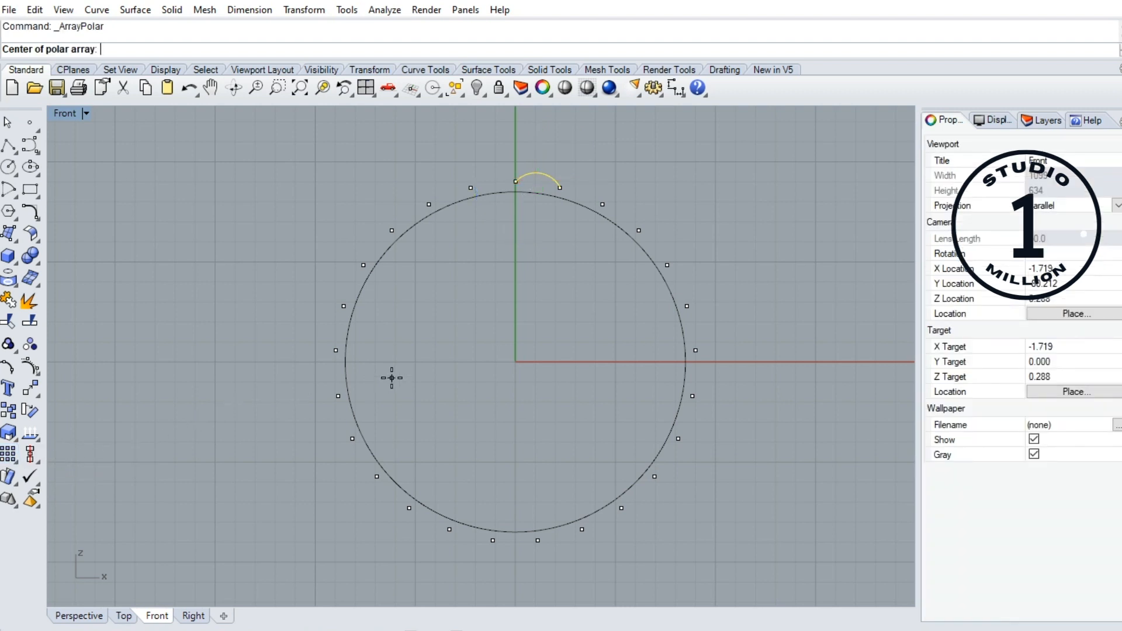
text(0)
key(Return)
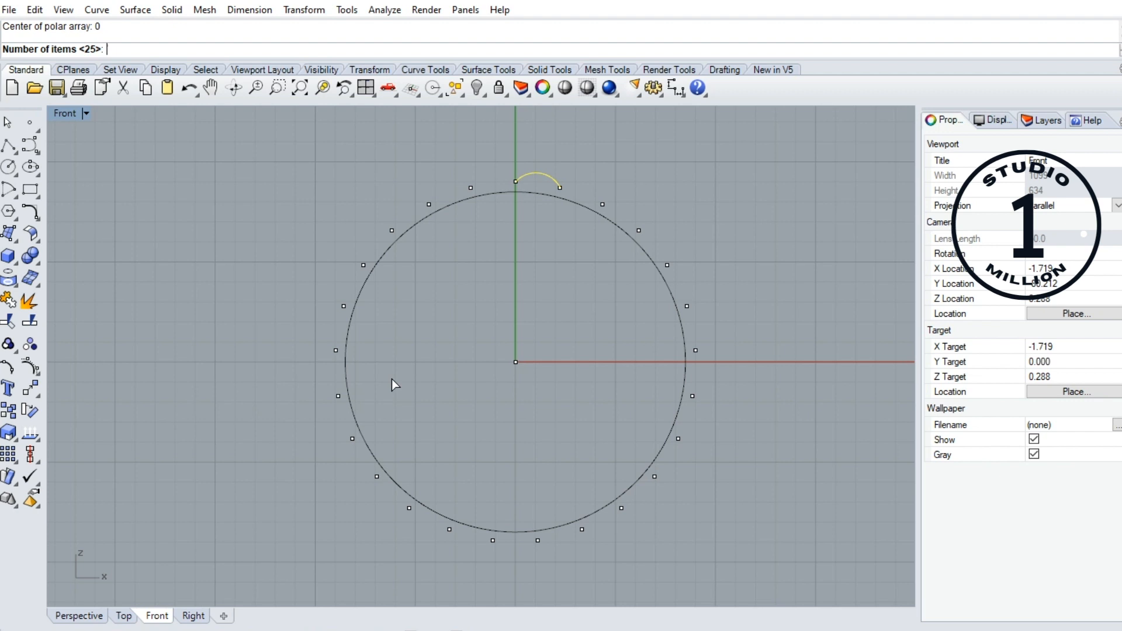
text(25)
key(Return)
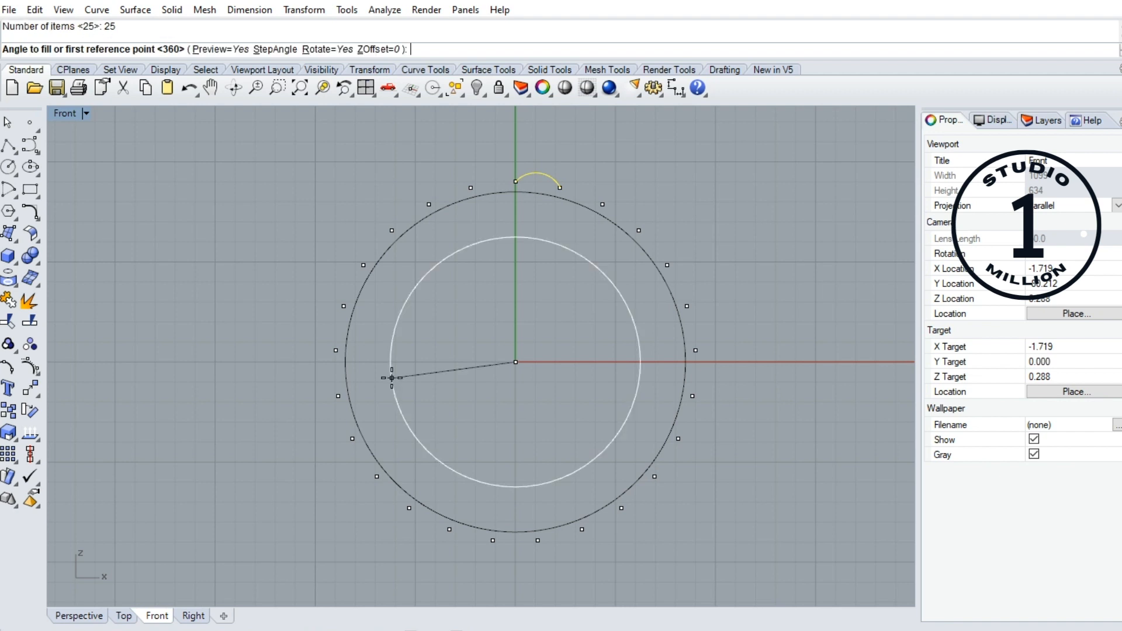
key(Return)
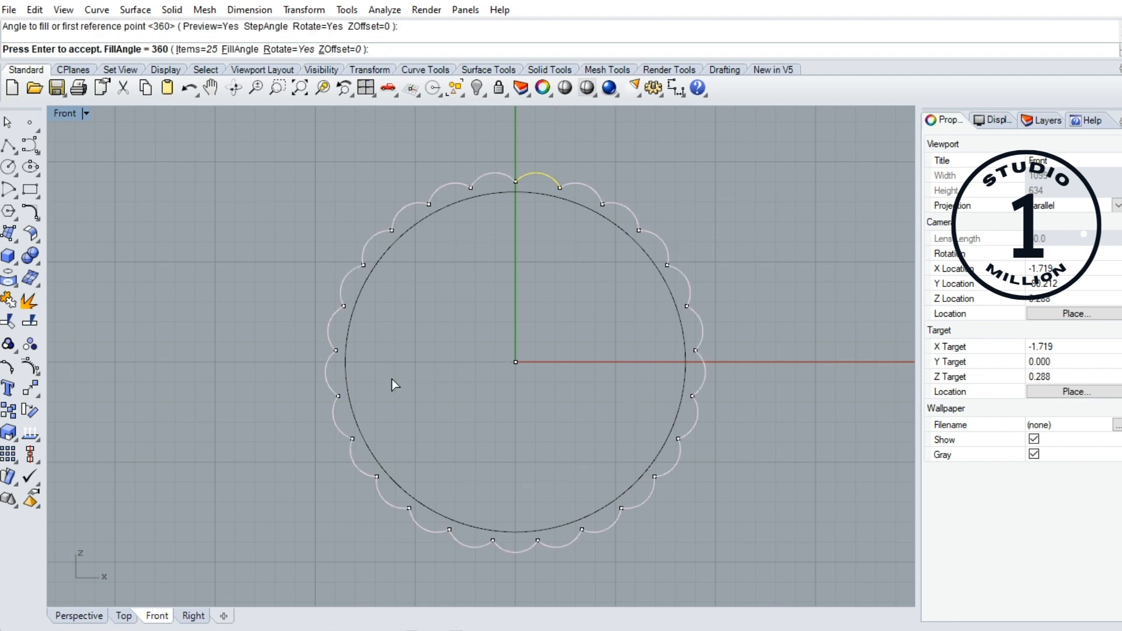
key(Return)
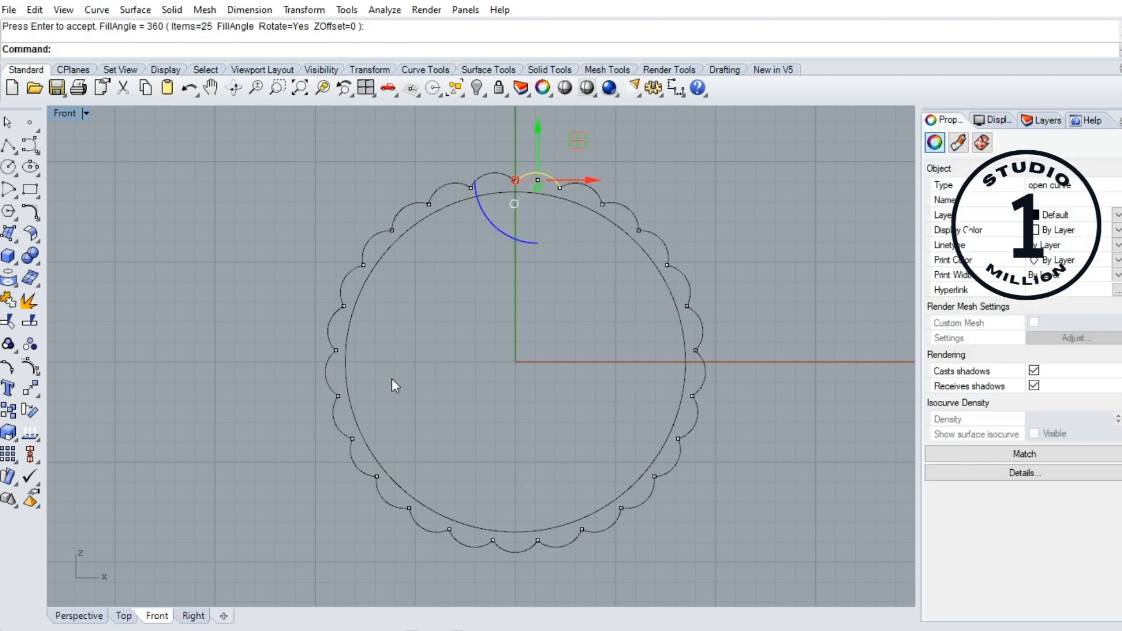
click(562, 298)
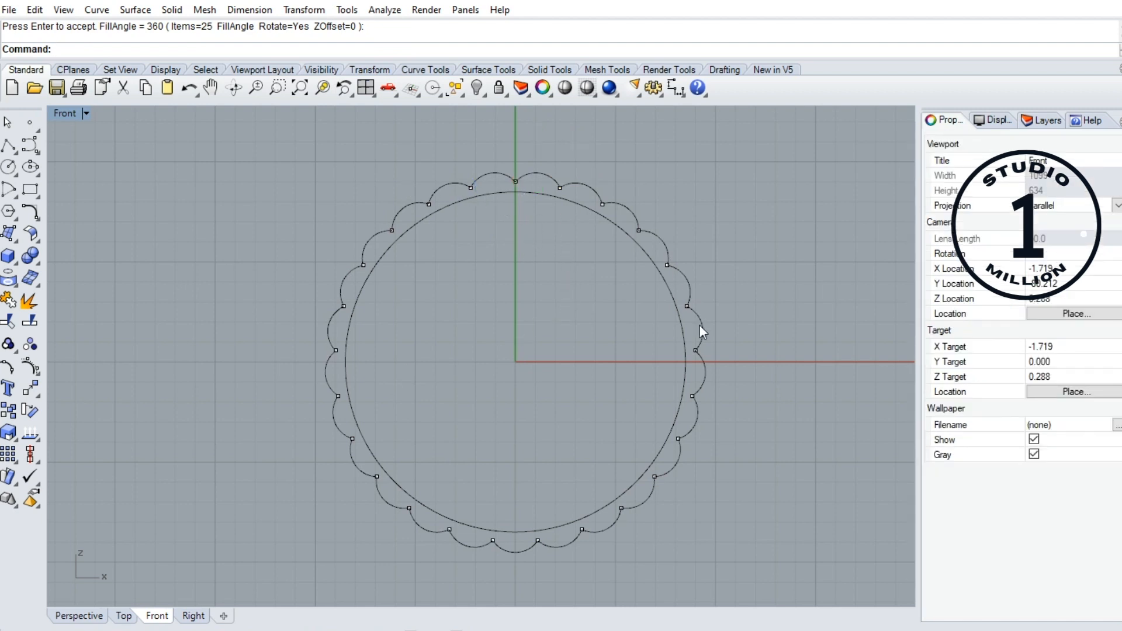
- Join the 25 arrayed arcs into one closed scalloped curve, excluding the inner circle, and clear the selection
click(592, 189)
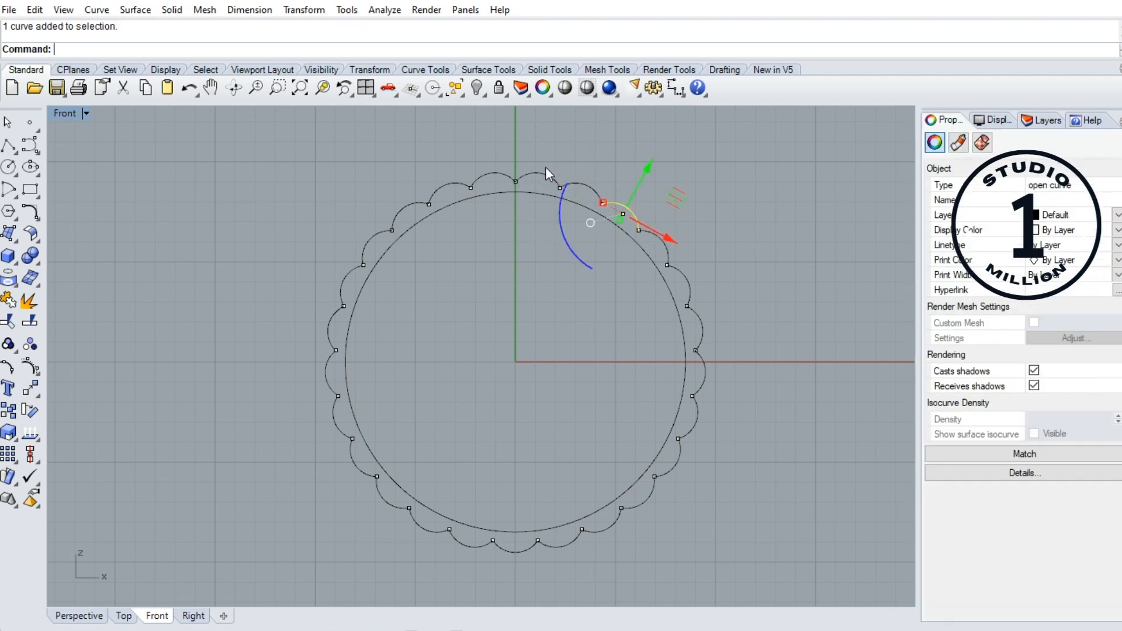
click(459, 93)
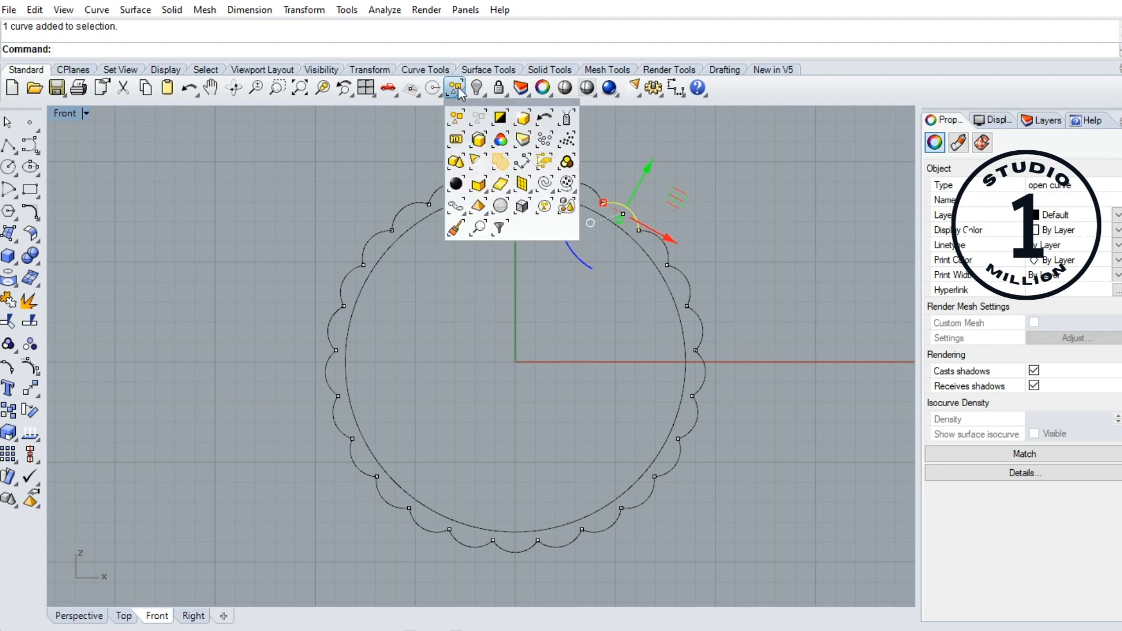
click(546, 184)
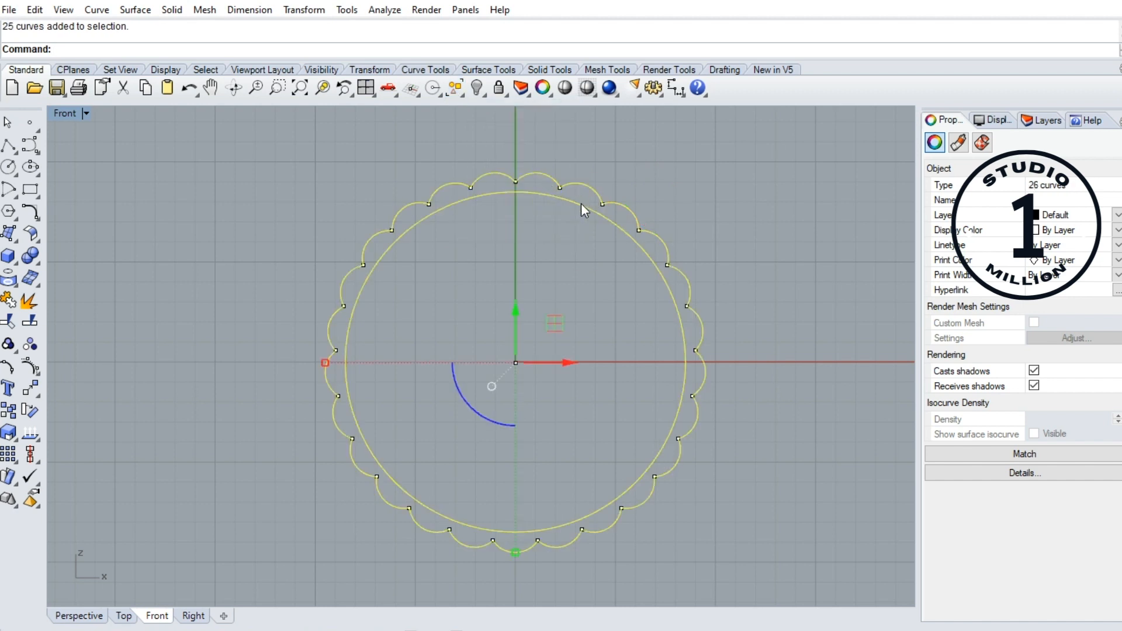
ctrl+click(615, 226)
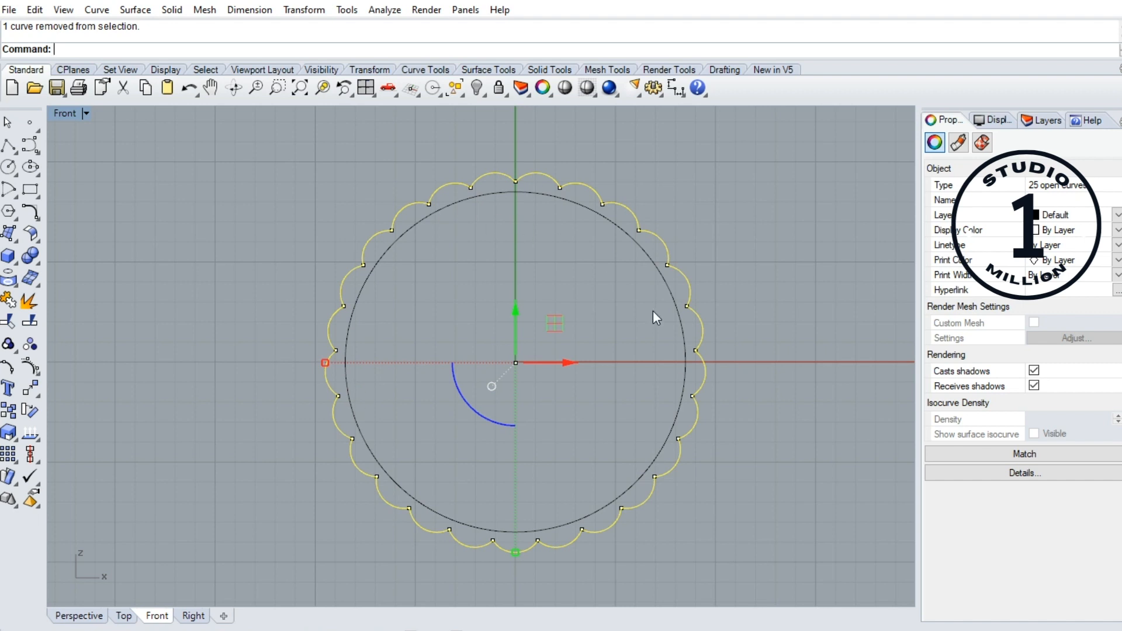
click(9, 301)
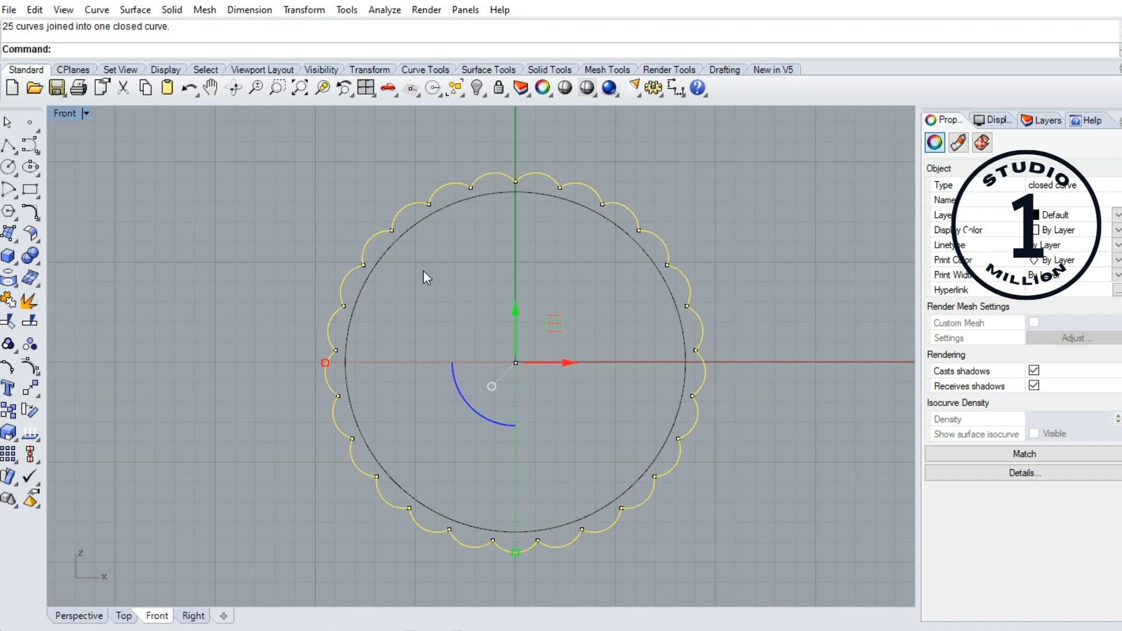
click(423, 270)
click(459, 181)
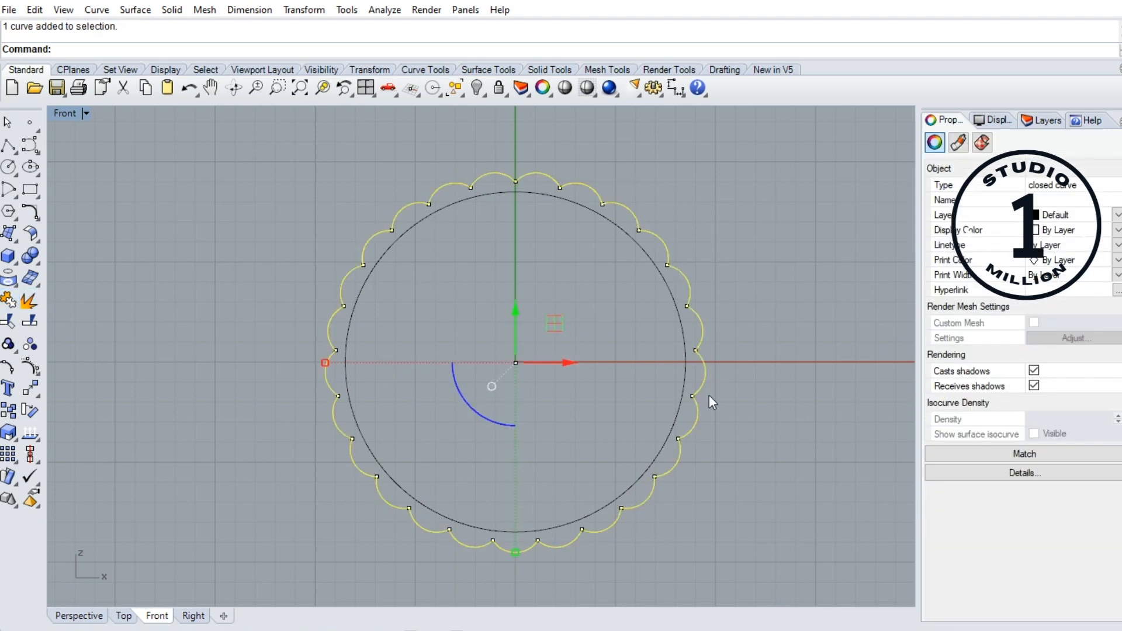
click(471, 293)
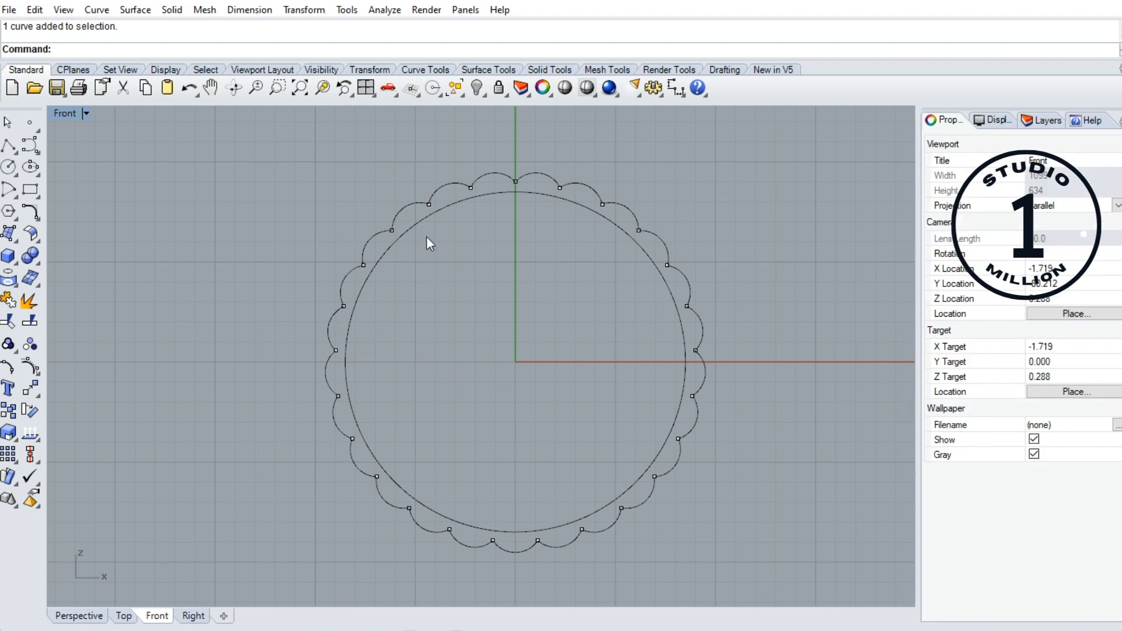
- Extrude the scalloped curve and inner circle together as a solid, 2 units to one side only, and clear the selection
click(413, 215)
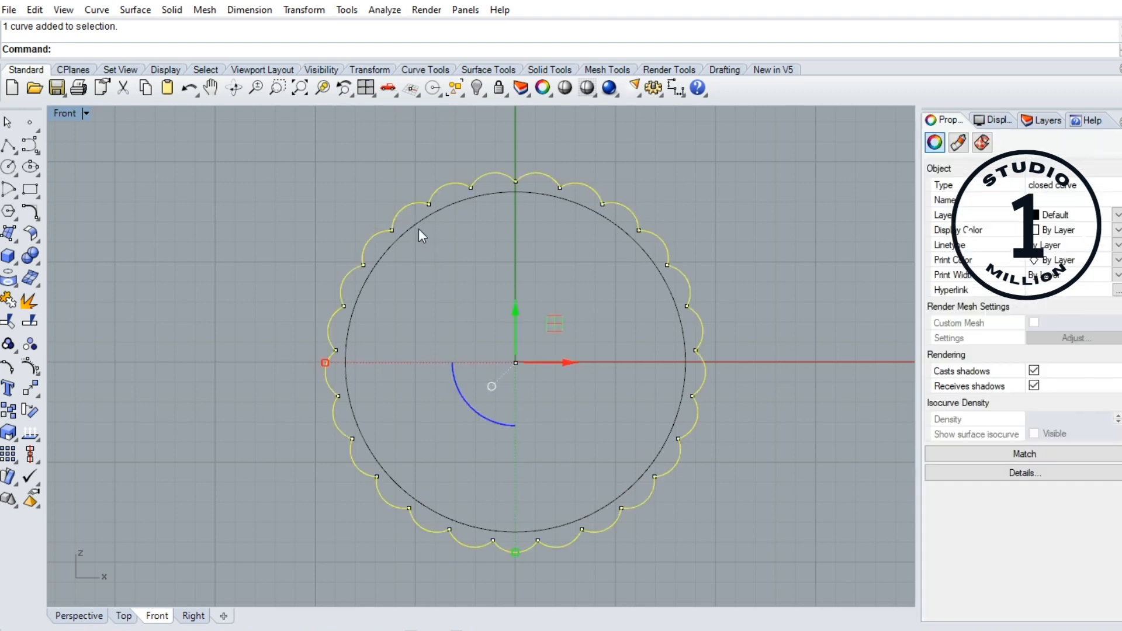
shift+click(417, 222)
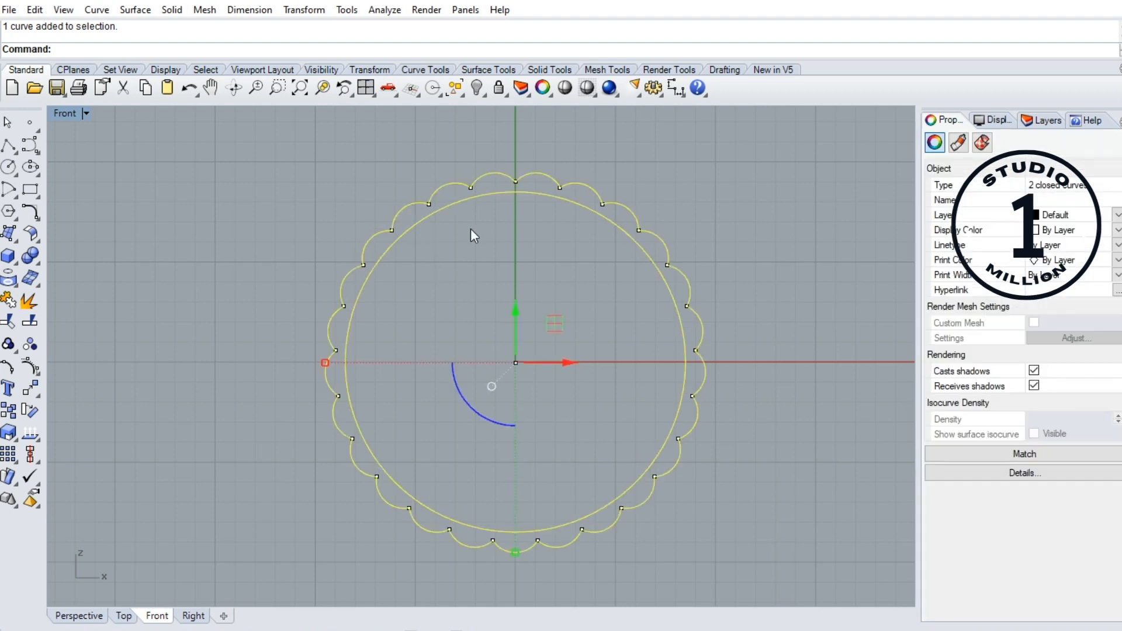
double_click(71, 116)
click(8, 255)
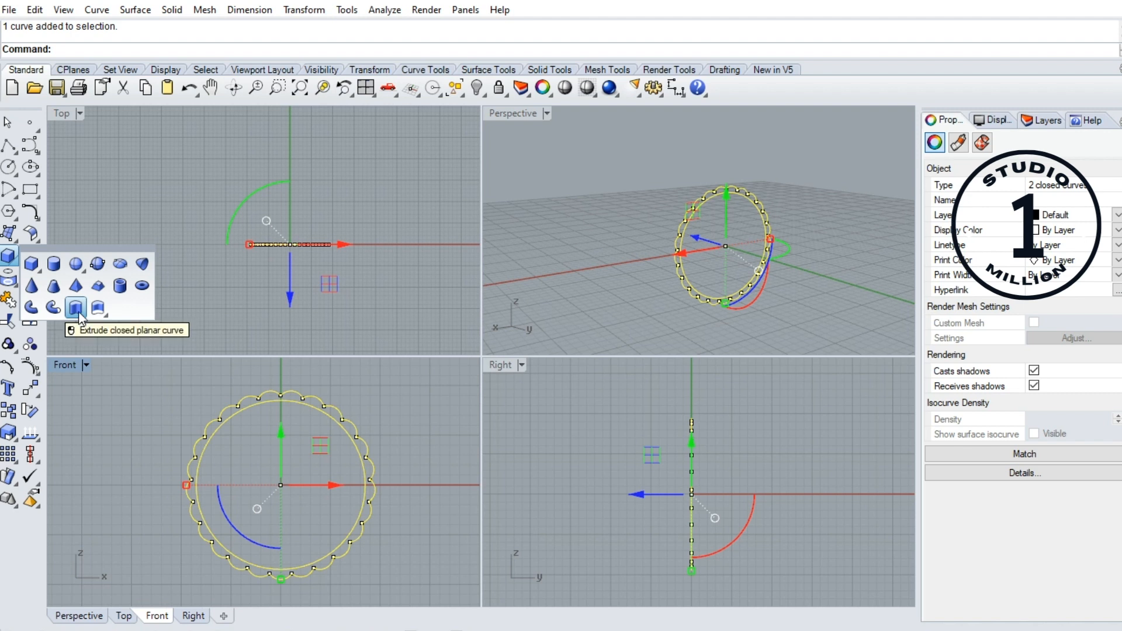
click(76, 307)
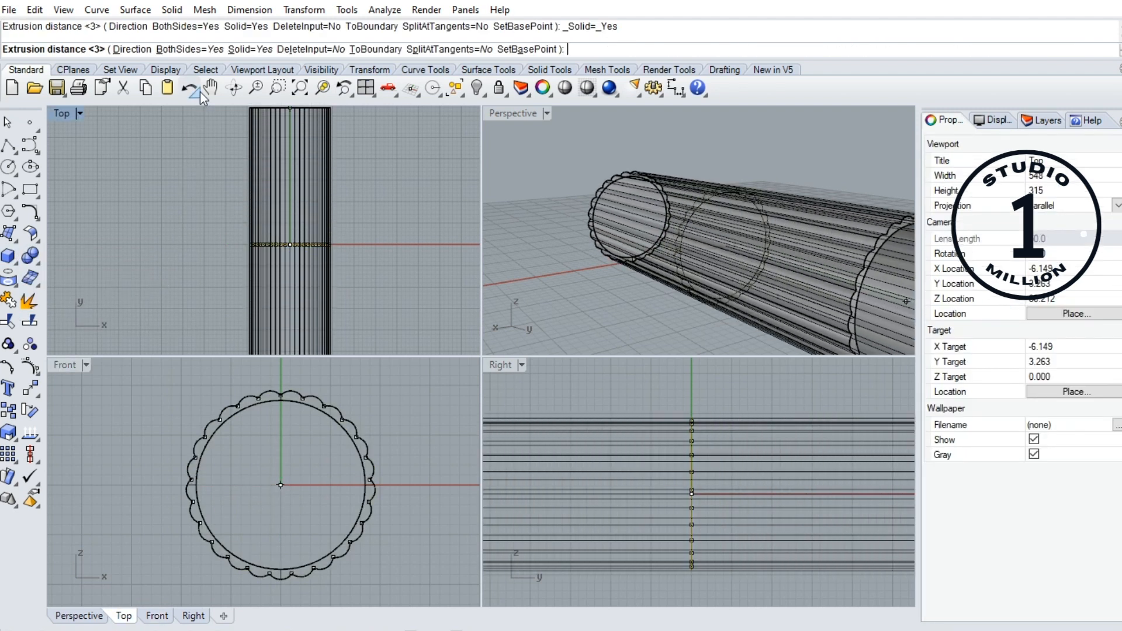
click(215, 49)
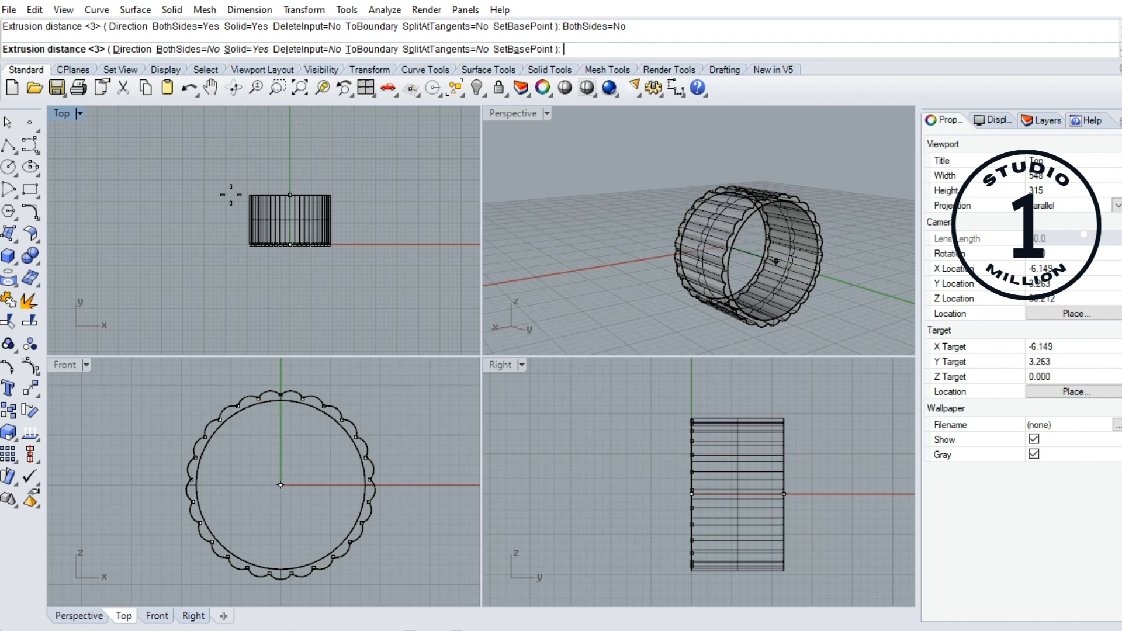
text(2)
key(Return)
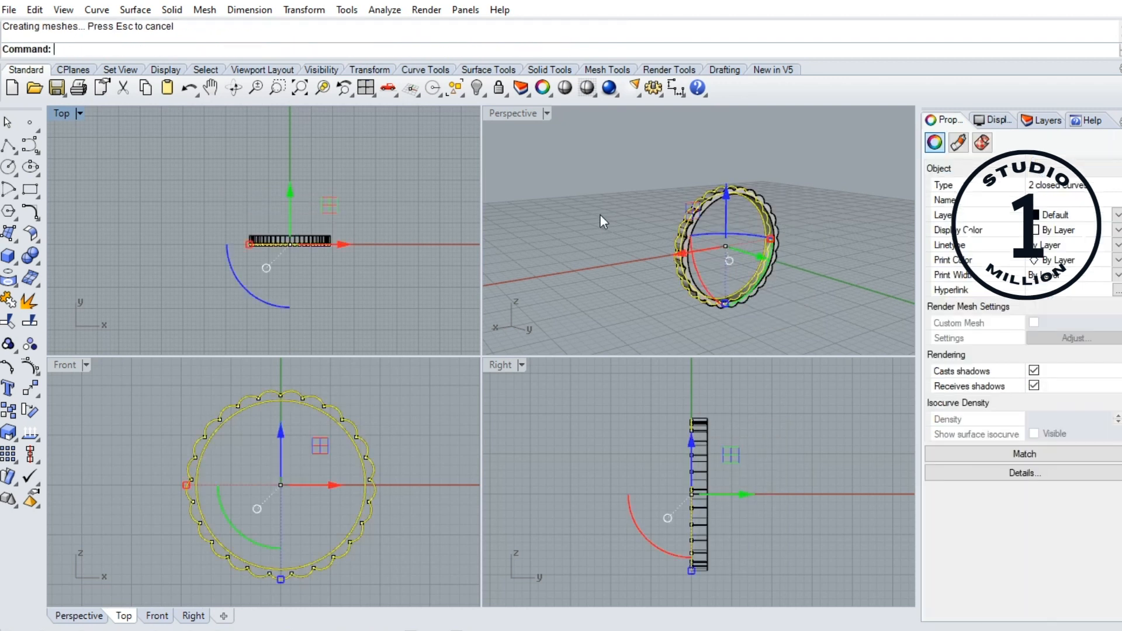
click(601, 214)
- Mirror a copy of the scalloped band across the X axis through the origin in the top view
right_drag(749, 202, 792, 197)
scroll(725, 271, up, 5)
scroll(724, 271, down, 5)
scroll(768, 201, up, 4)
scroll(768, 201, down, 2)
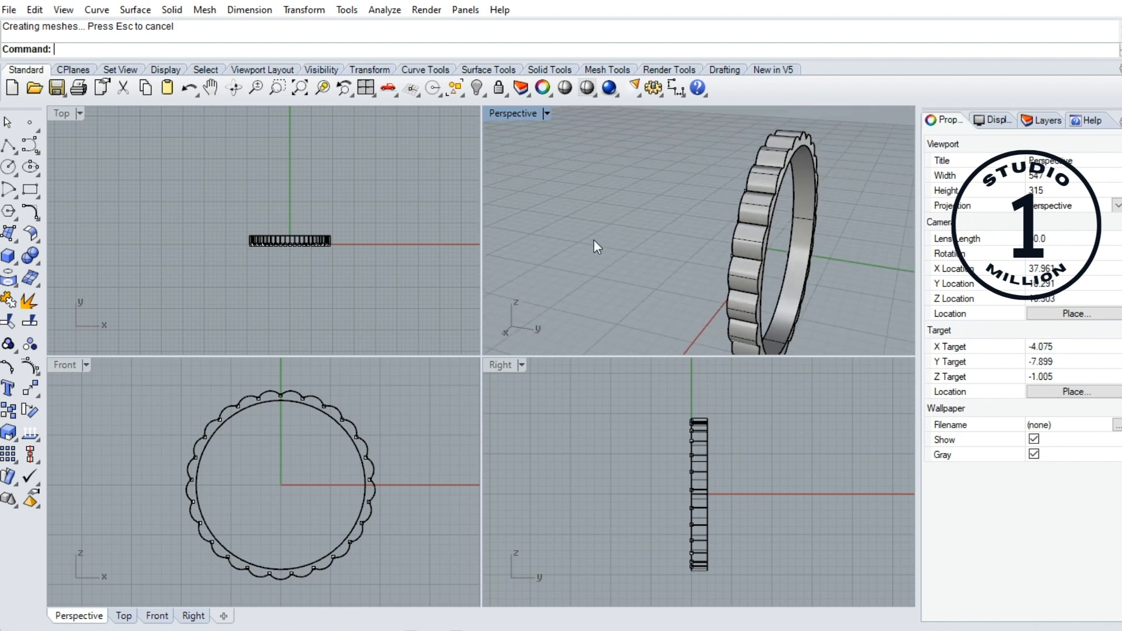
click(759, 215)
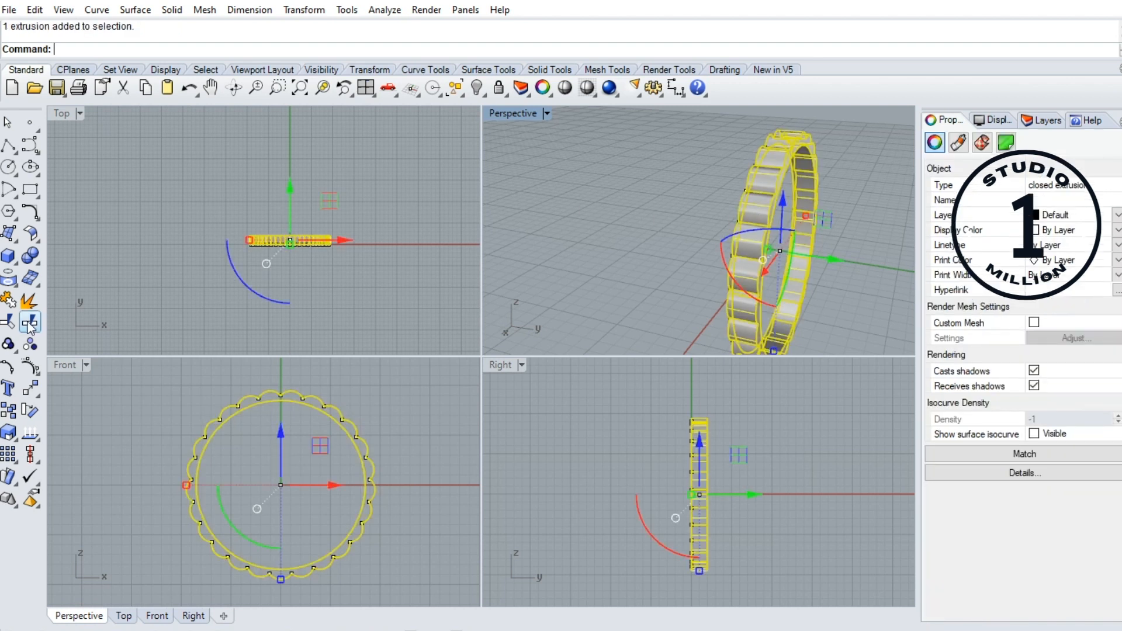
click(31, 389)
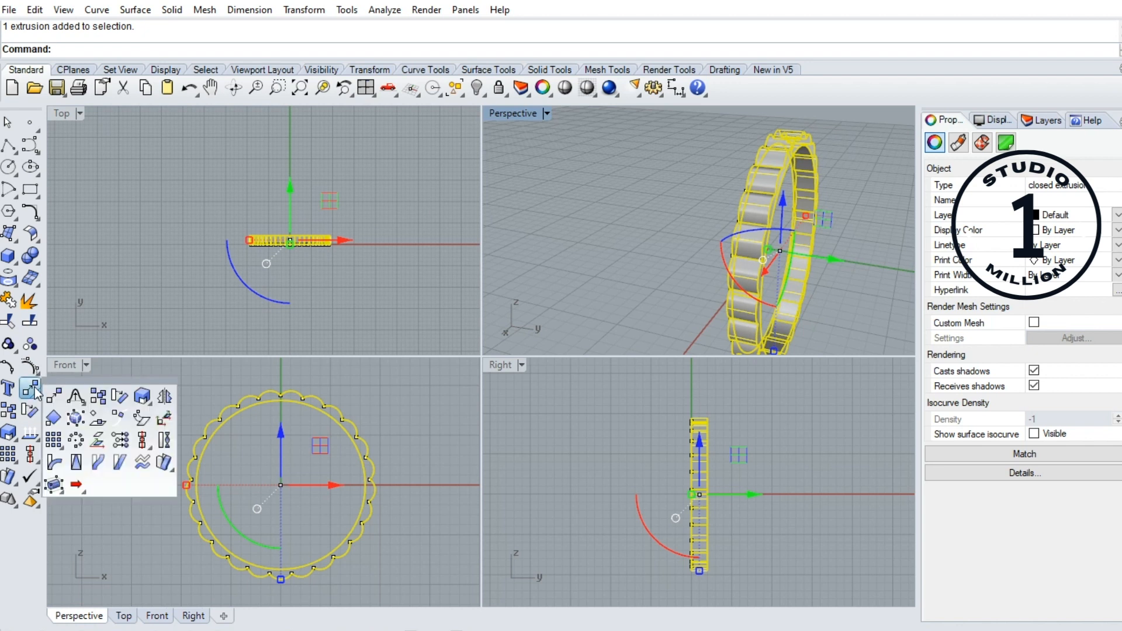
click(165, 397)
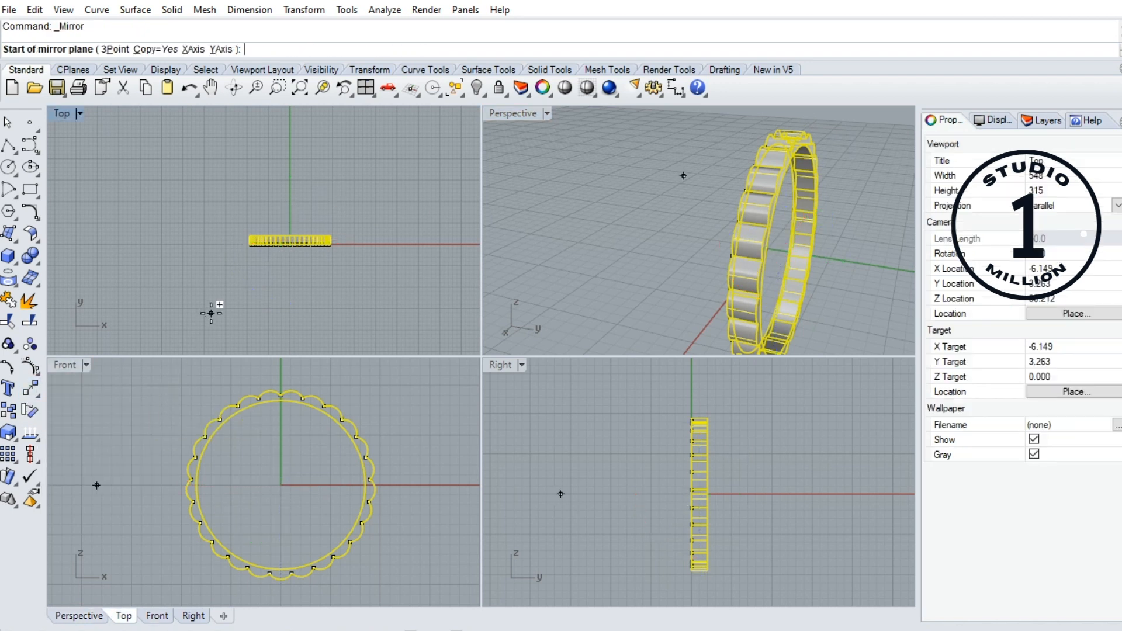
text(0)
key(Return)
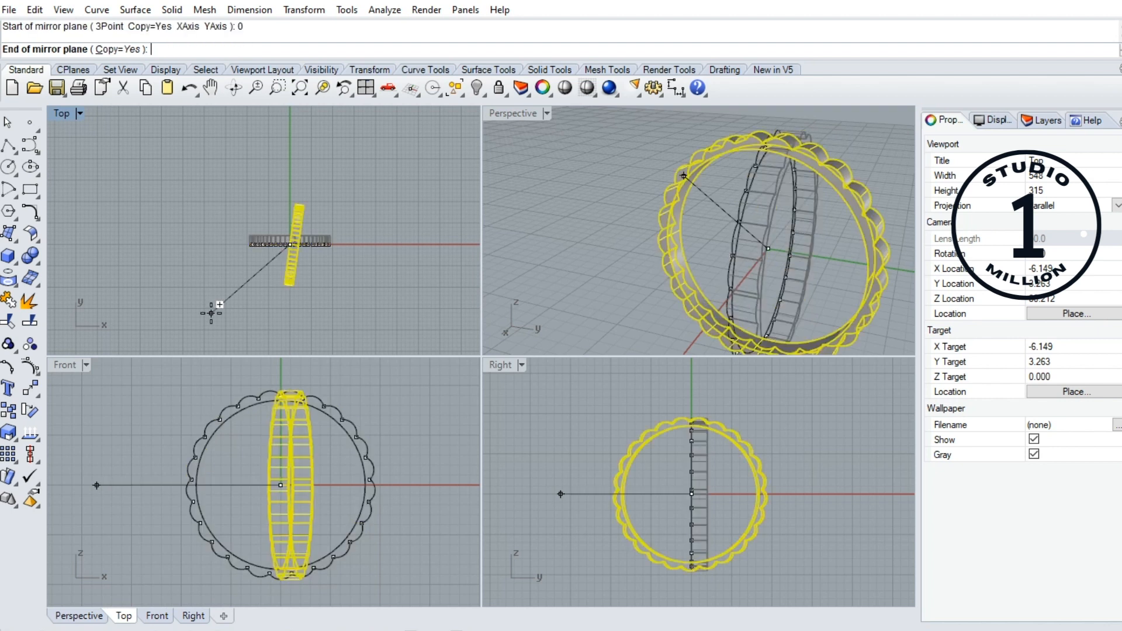
click(166, 257)
click(363, 277)
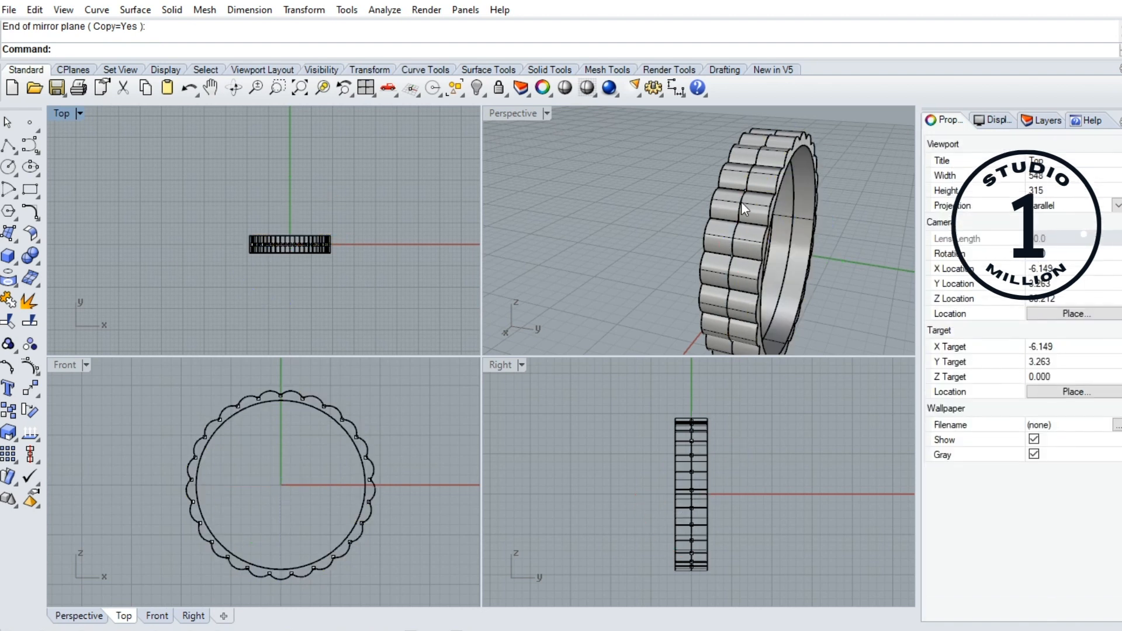
- Rotate the mirrored band about the origin by roughly half a scallop clockwise in the front view, staggering its crests against the other band's valleys
right_drag(756, 201, 651, 254)
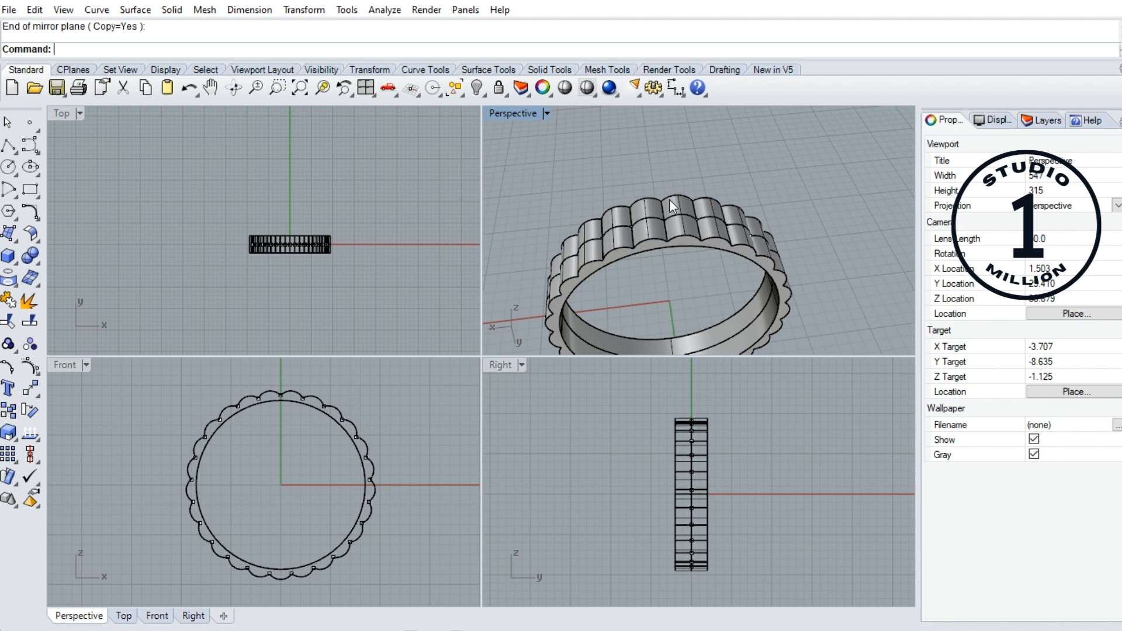
scroll(639, 183, down, 2)
scroll(619, 244, up, 4)
scroll(656, 202, down, 2)
scroll(656, 211, down, 2)
scroll(653, 215, up, 3)
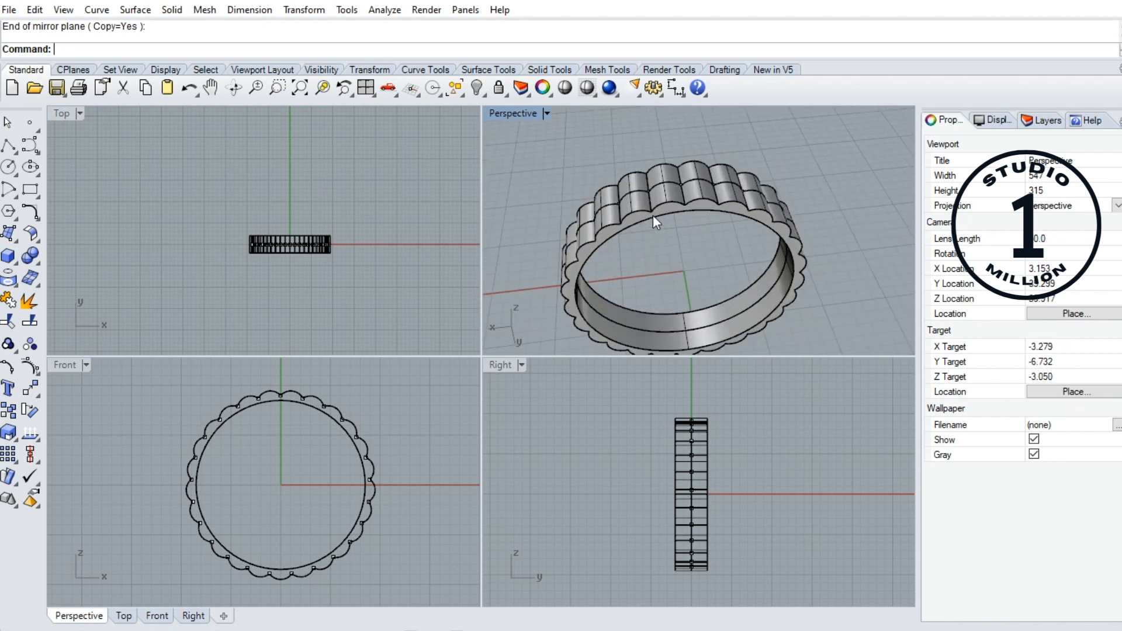
click(667, 175)
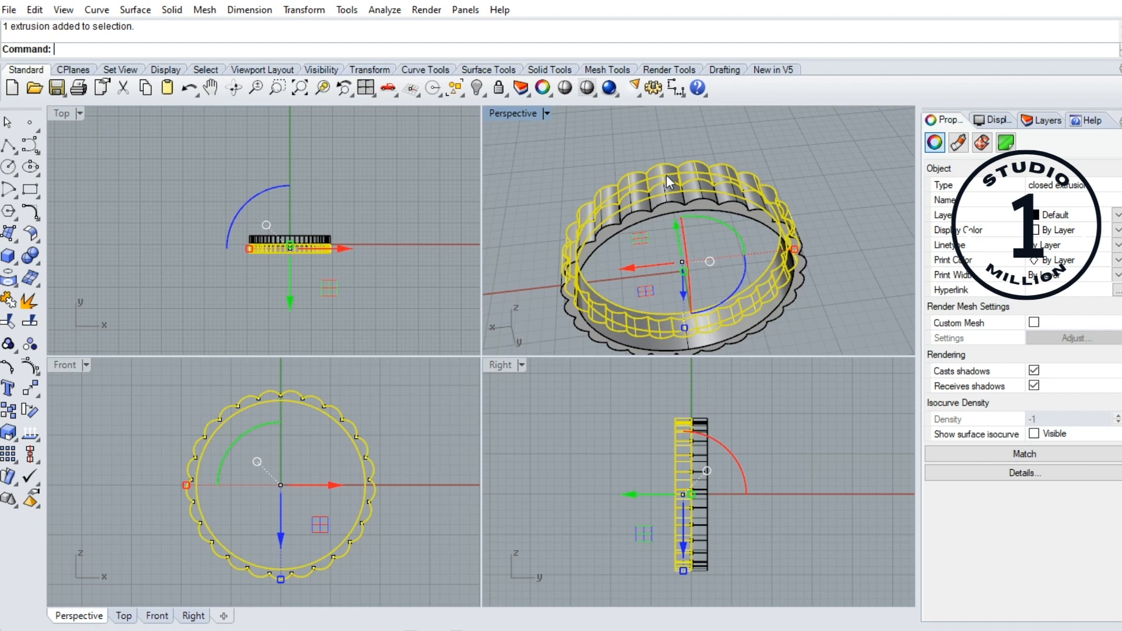
click(31, 411)
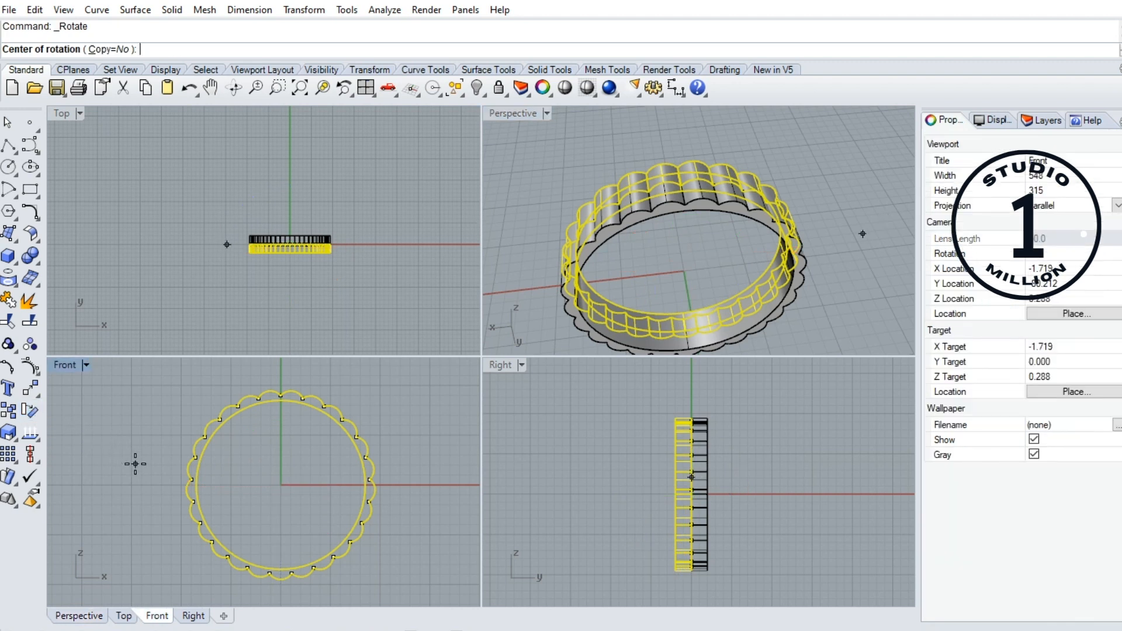
text(0)
key(Return)
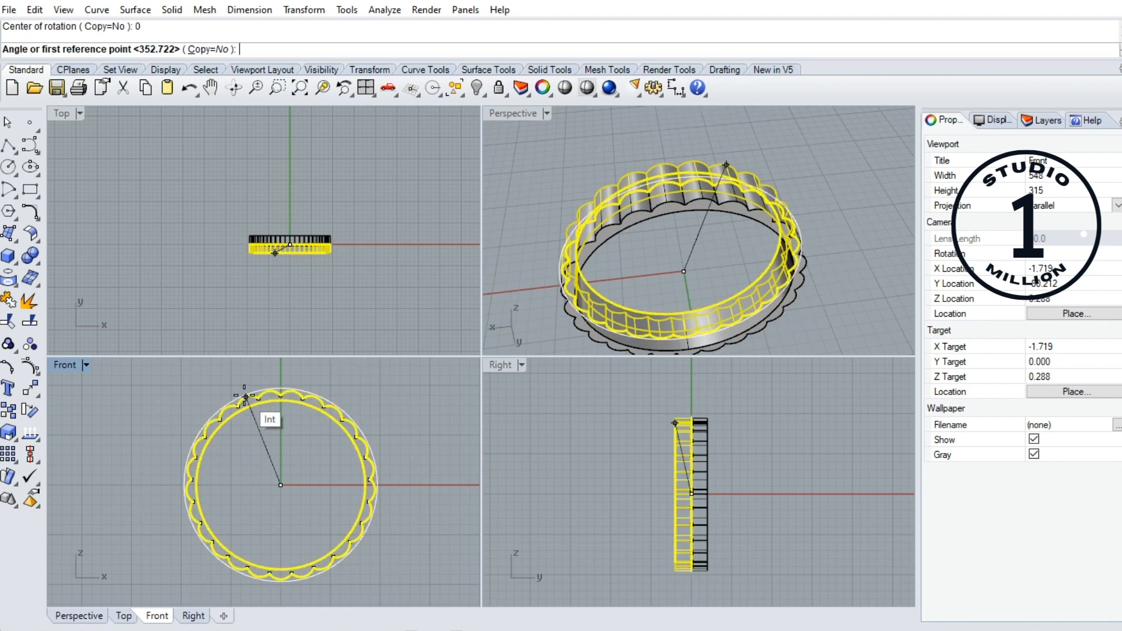
key(ctrl+m)
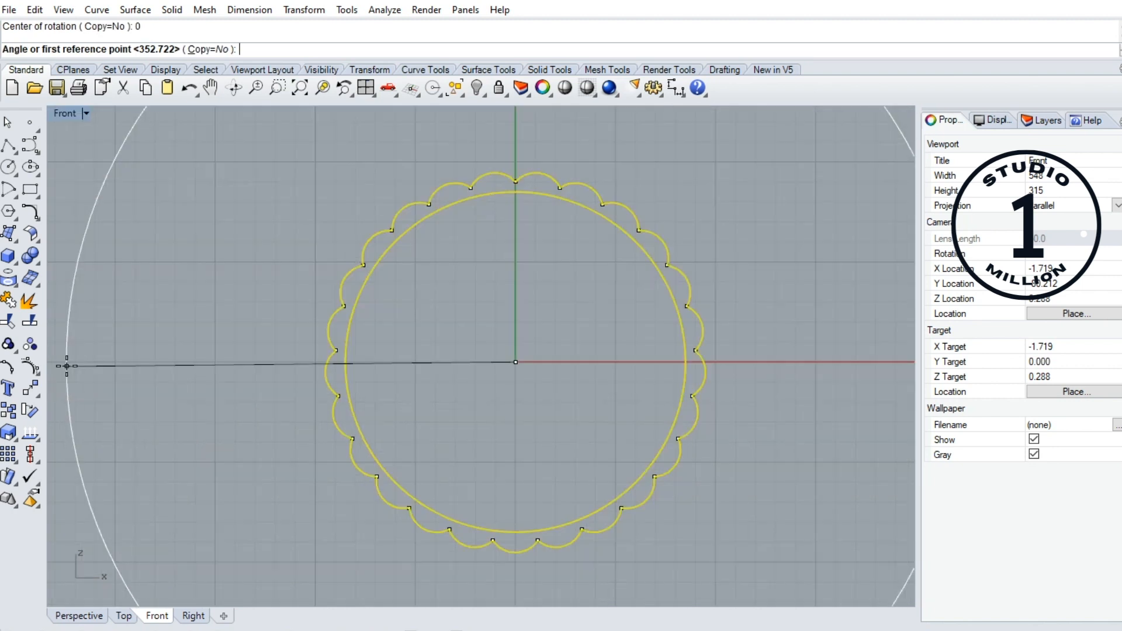
right_drag(507, 220, 506, 283)
scroll(559, 251, up, 5)
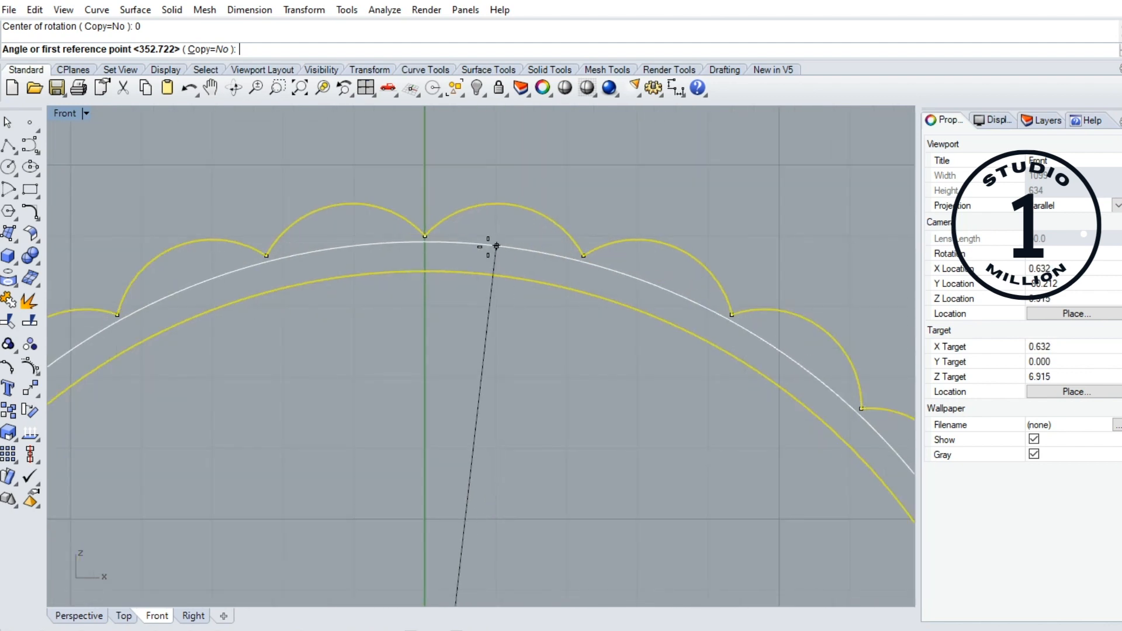
click(425, 235)
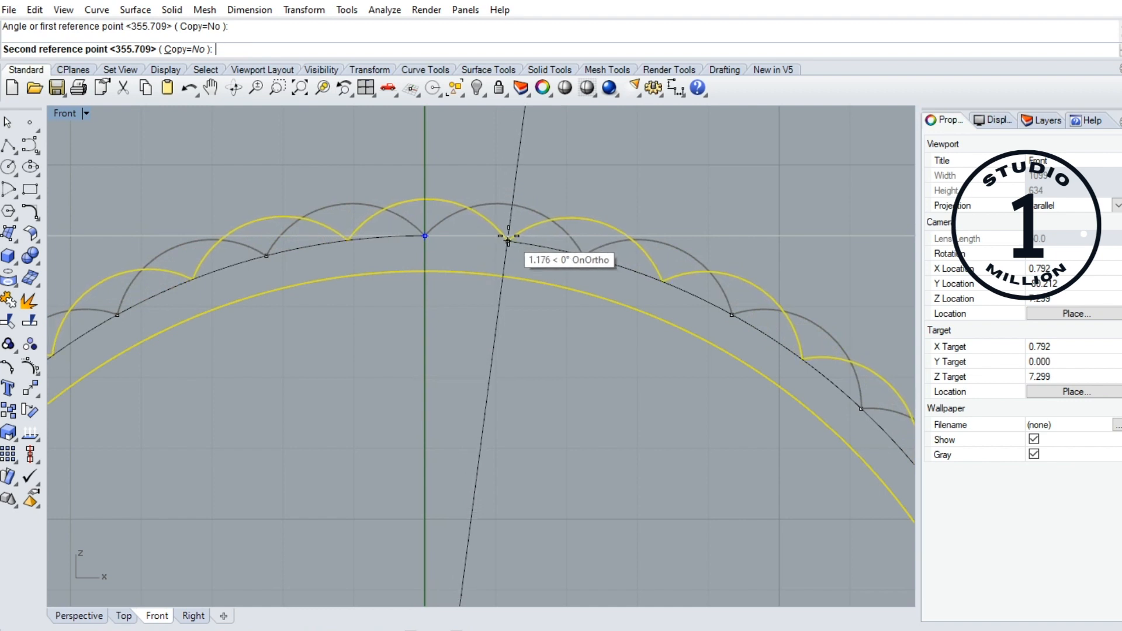
click(508, 239)
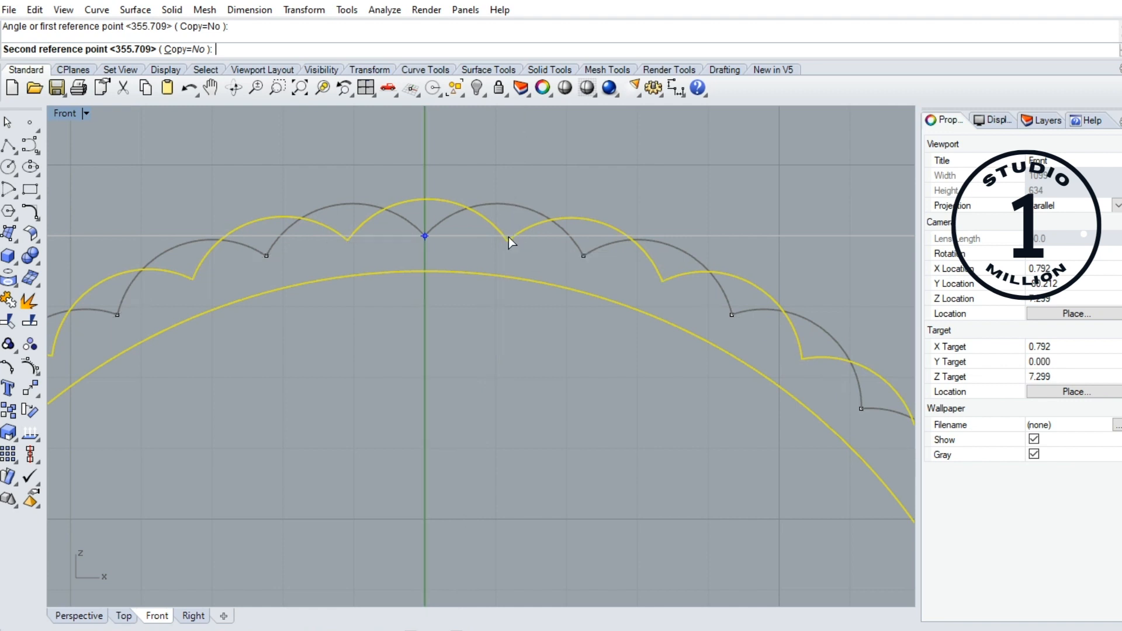
double_click(69, 113)
- Mirror a copy of the rotated scalloped band across the other band's mid-width in the top view to form a third band, and clear the selection
click(524, 152)
right_drag(593, 156, 685, 215)
scroll(701, 201, up, 4)
scroll(684, 209, up, 5)
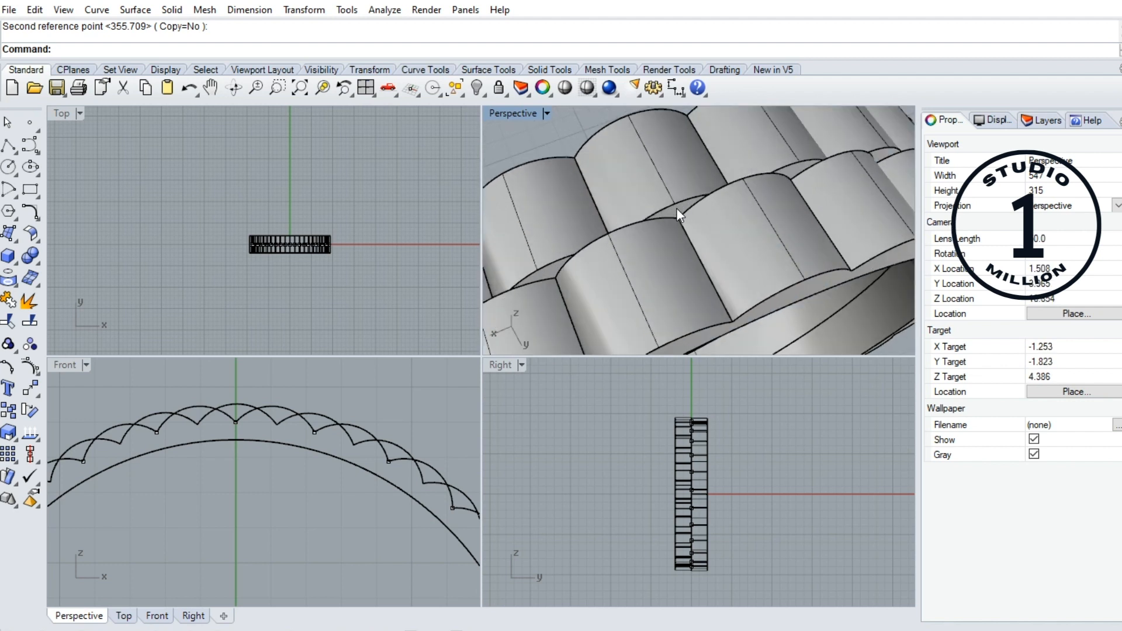
scroll(676, 208, down, 4)
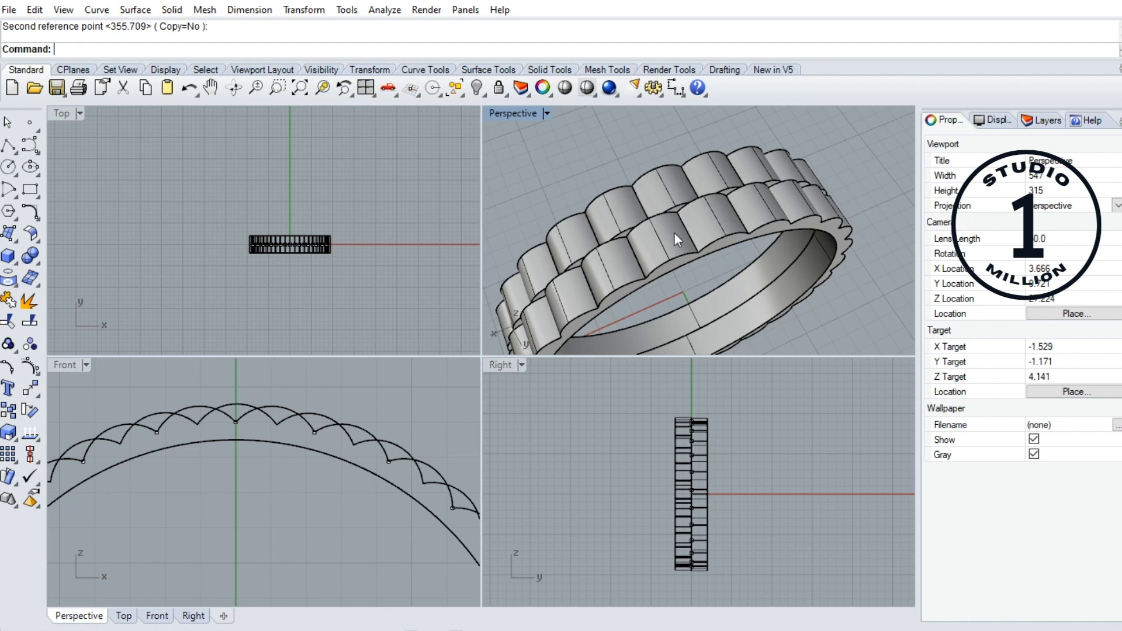
scroll(290, 259, up, 6)
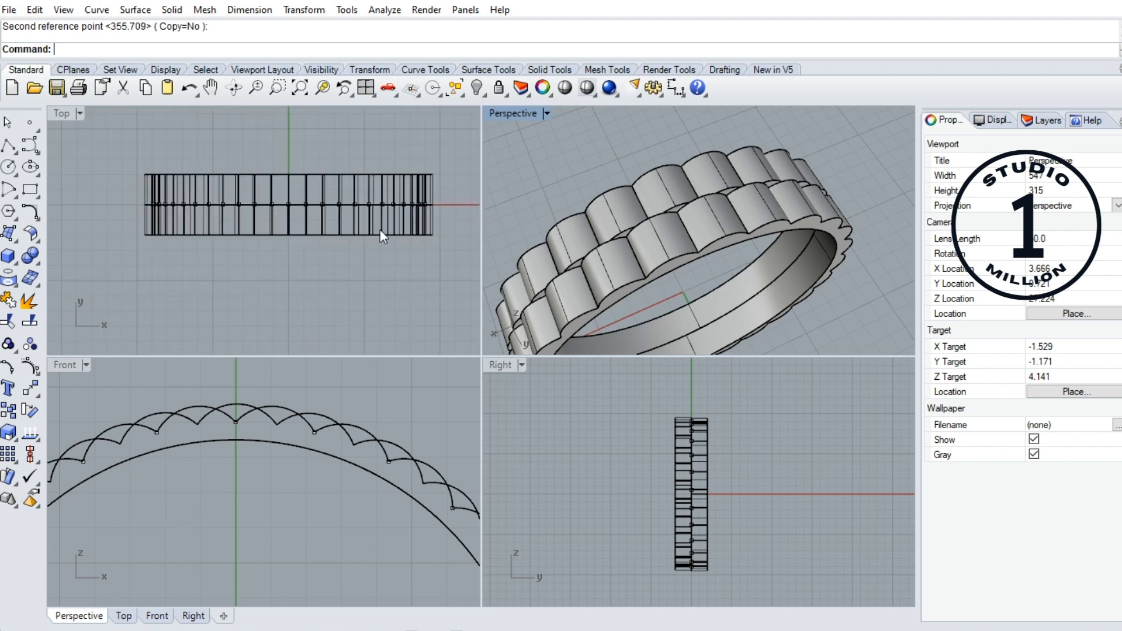
click(380, 232)
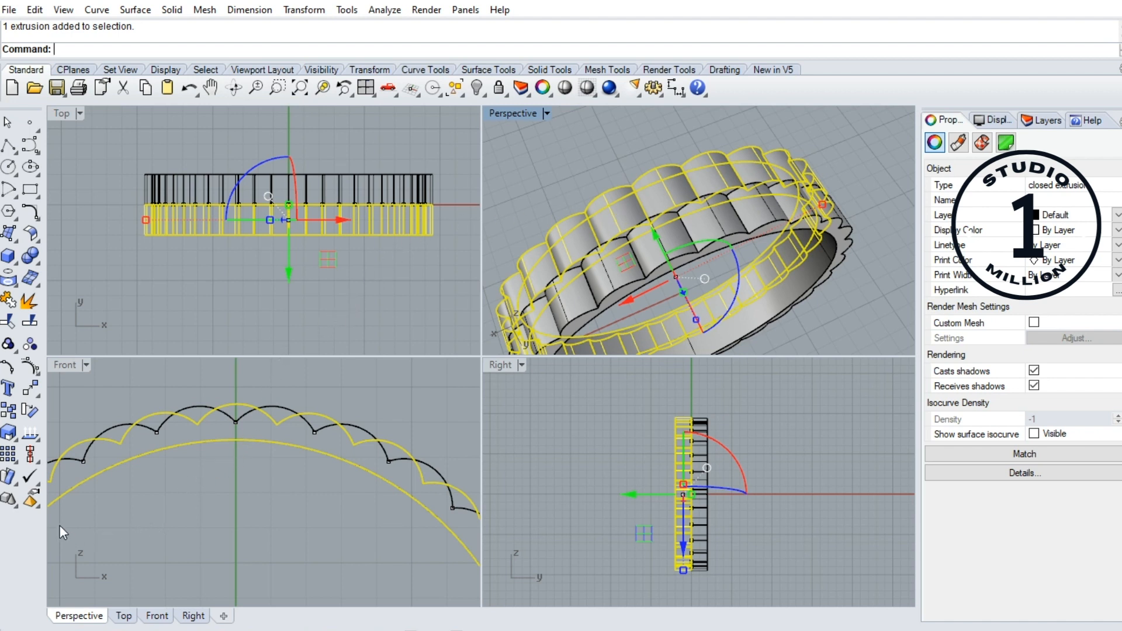
click(30, 388)
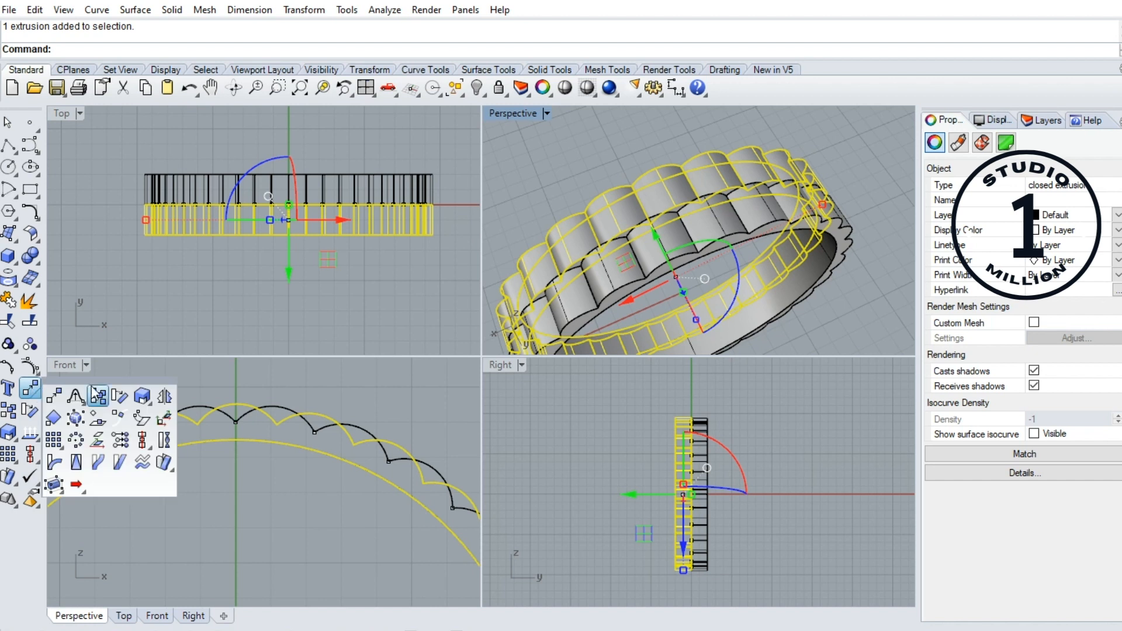
click(163, 396)
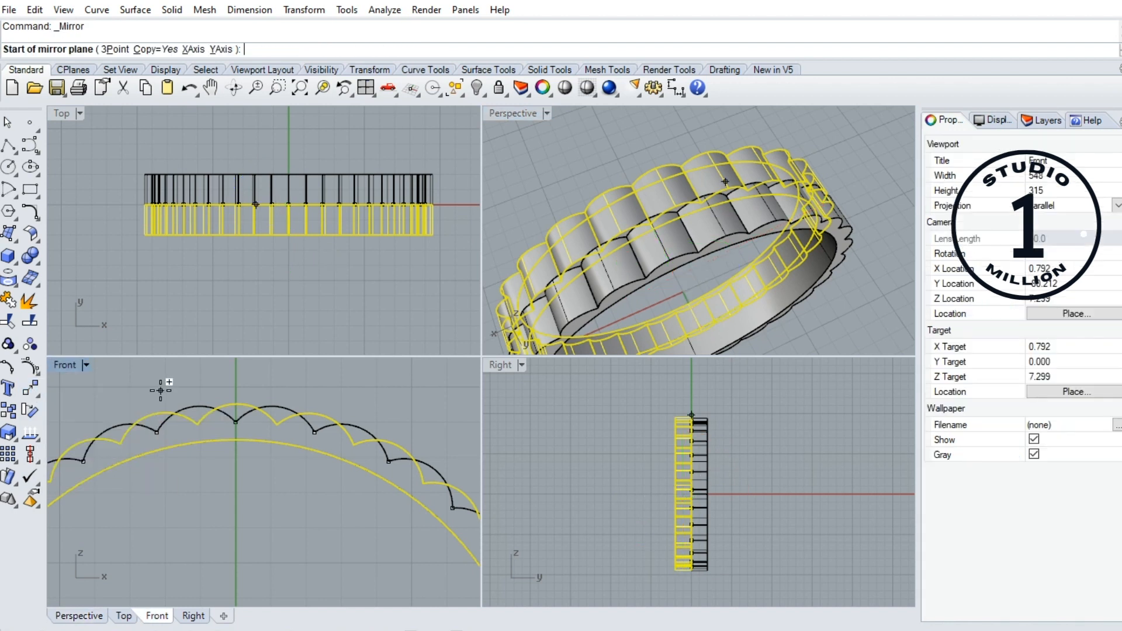
click(439, 187)
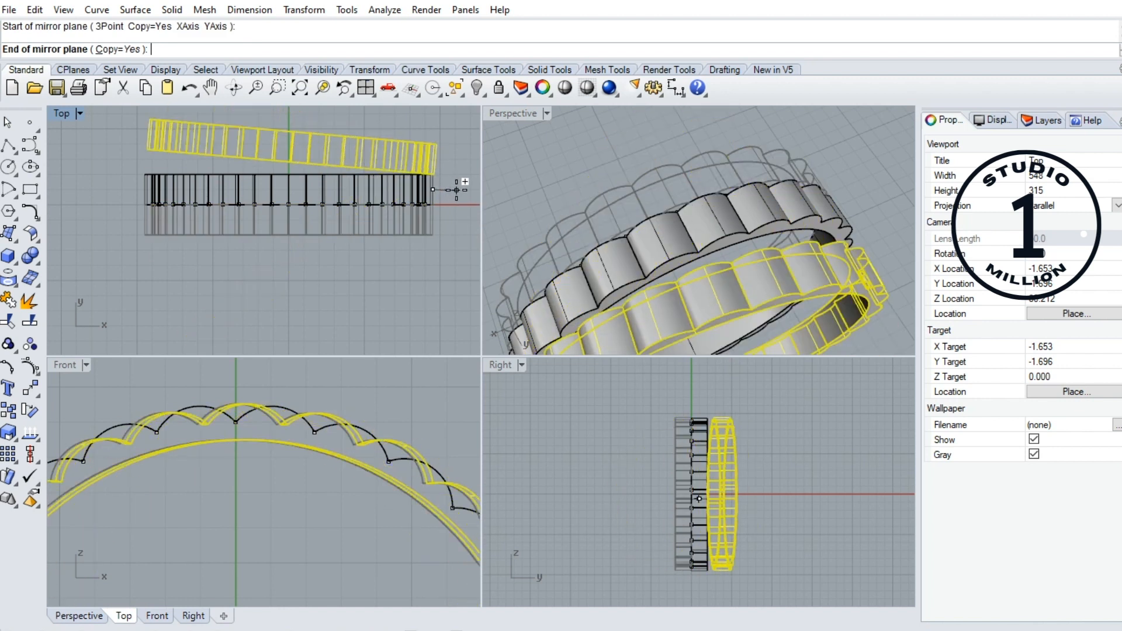
click(453, 188)
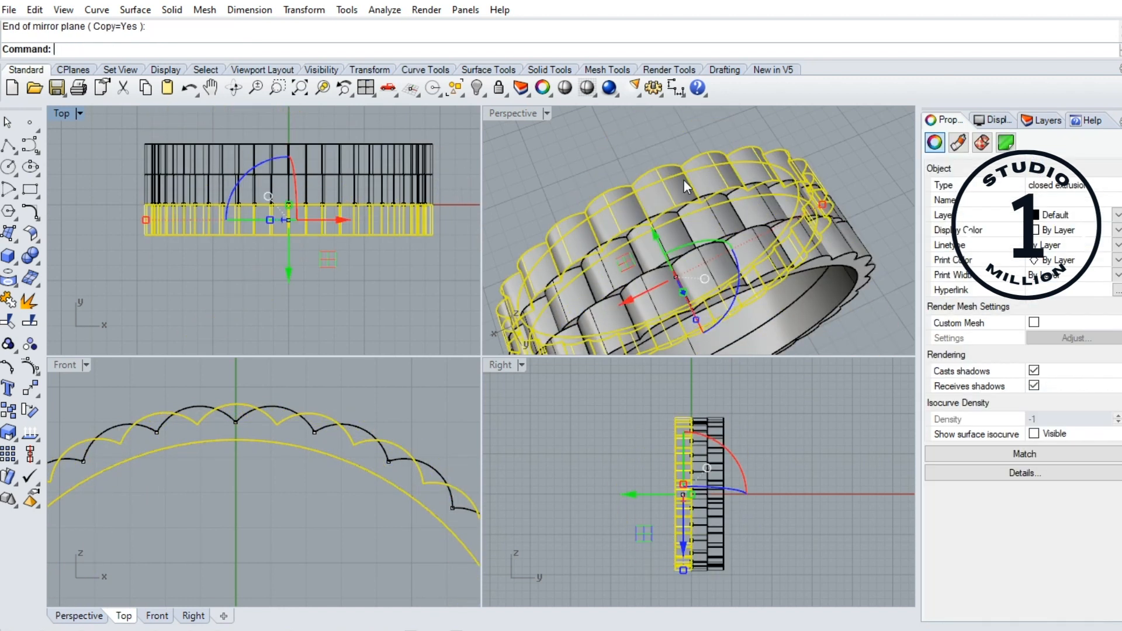
click(647, 142)
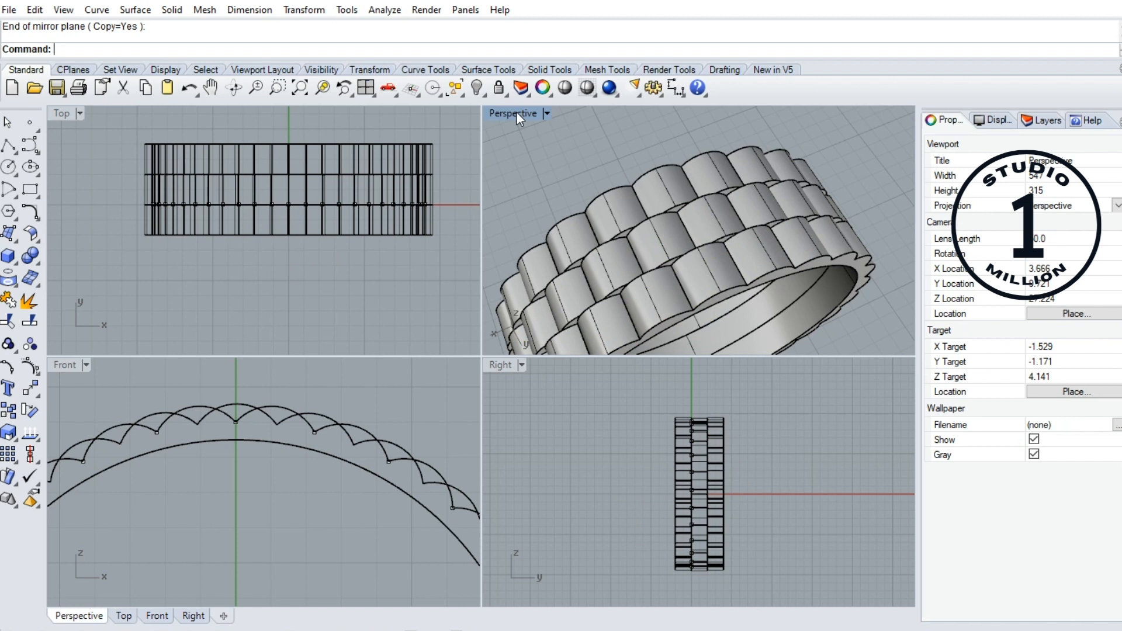
- Maximize the perspective view, shade the model without wires, and examine the three-band ring's outer scallops and inner surface from several angles
double_click(517, 113)
scroll(547, 131, down, 8)
right_drag(554, 169, 574, 247)
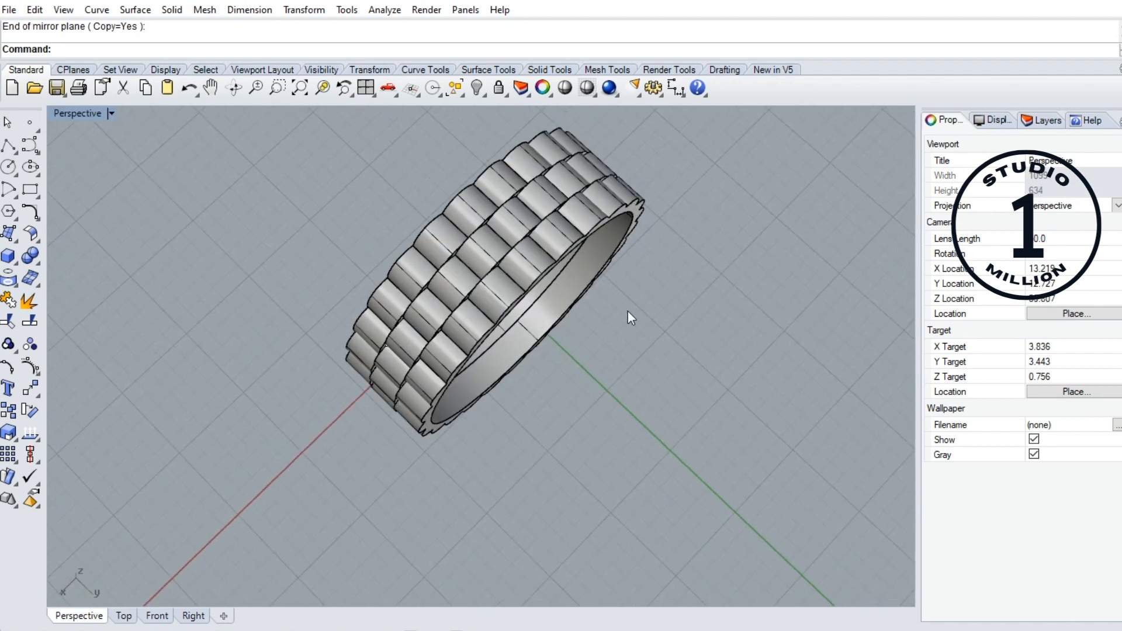
scroll(627, 310, down, 4)
scroll(604, 212, up, 3)
click(560, 90)
right_drag(545, 369, 539, 269)
scroll(517, 379, up, 3)
right_drag(517, 379, 466, 388)
scroll(587, 304, down, 4)
right_drag(587, 303, 576, 351)
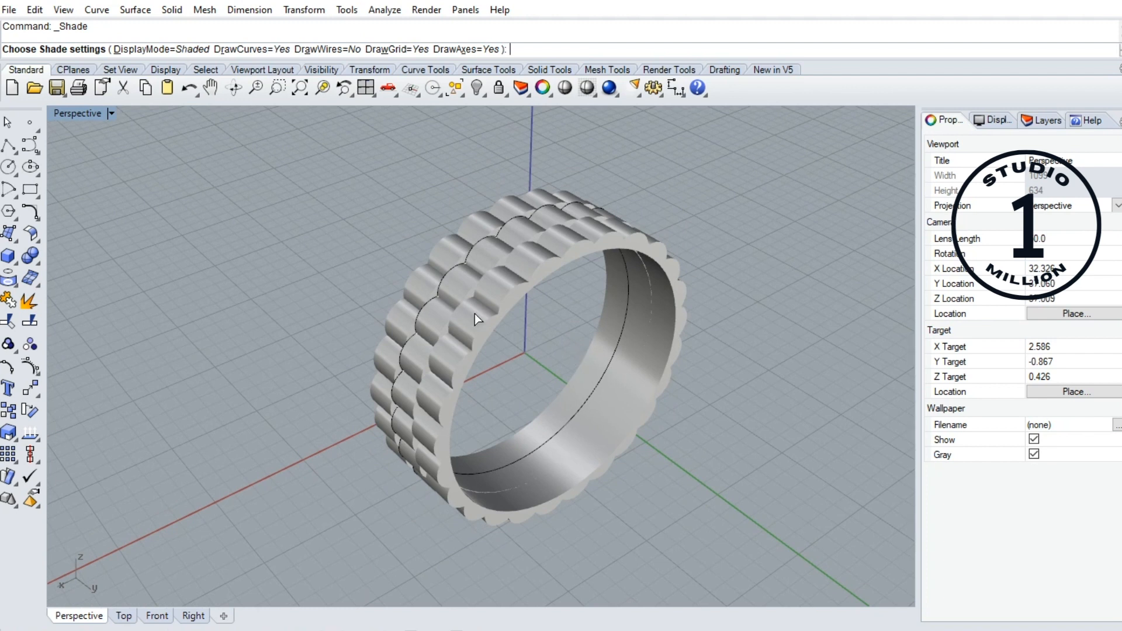
scroll(475, 314, up, 2)
right_drag(507, 372, 698, 348)
right_drag(761, 383, 735, 361)
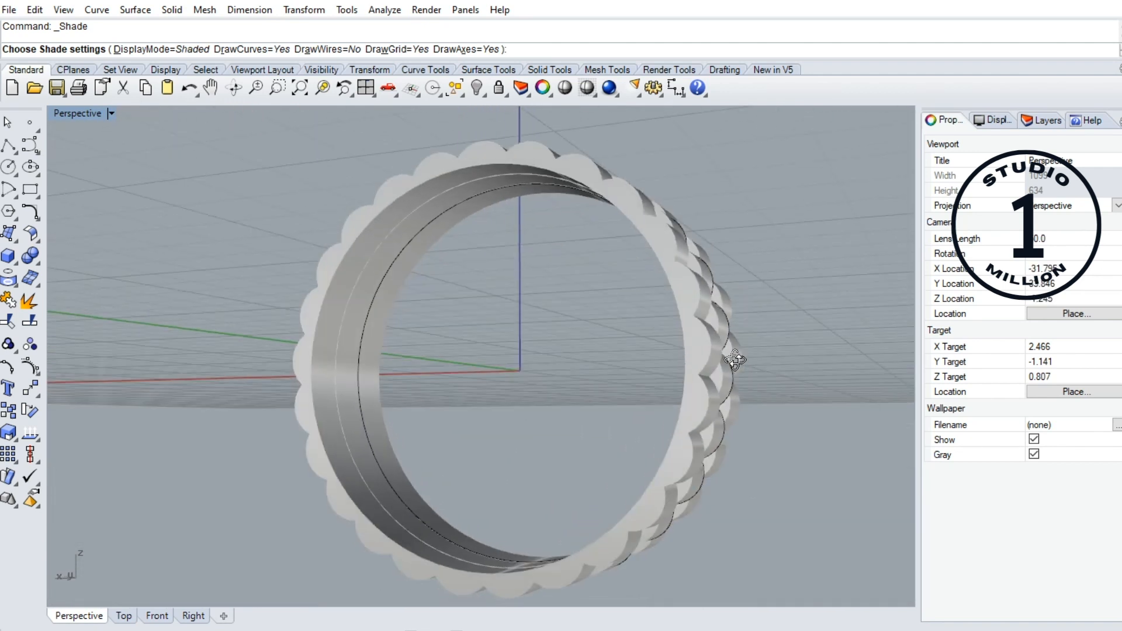
right_drag(328, 339, 501, 363)
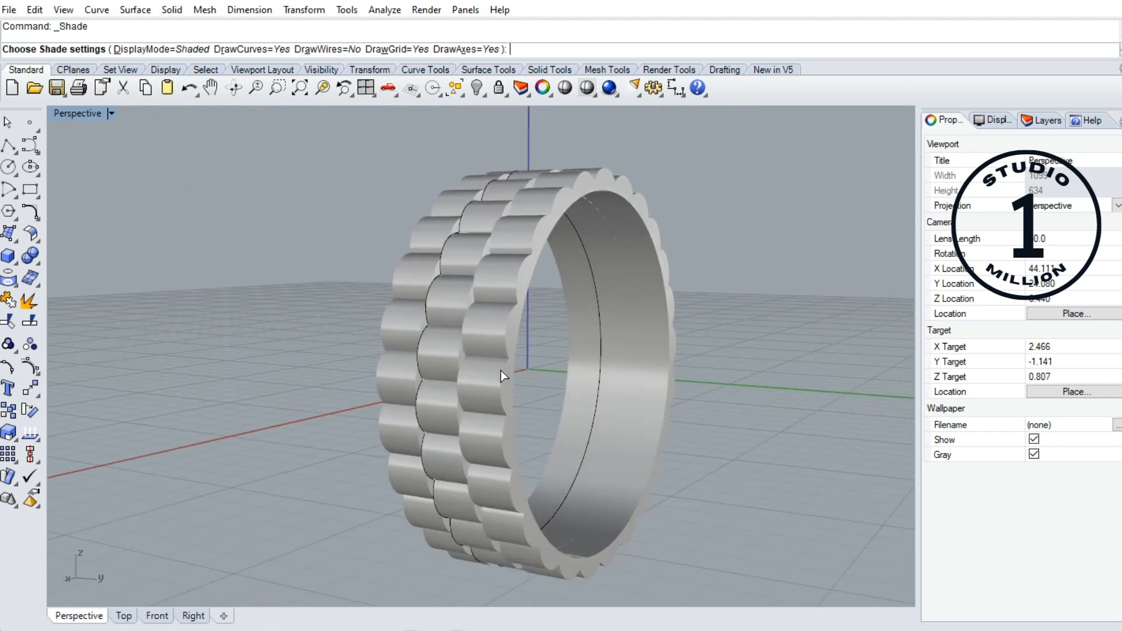